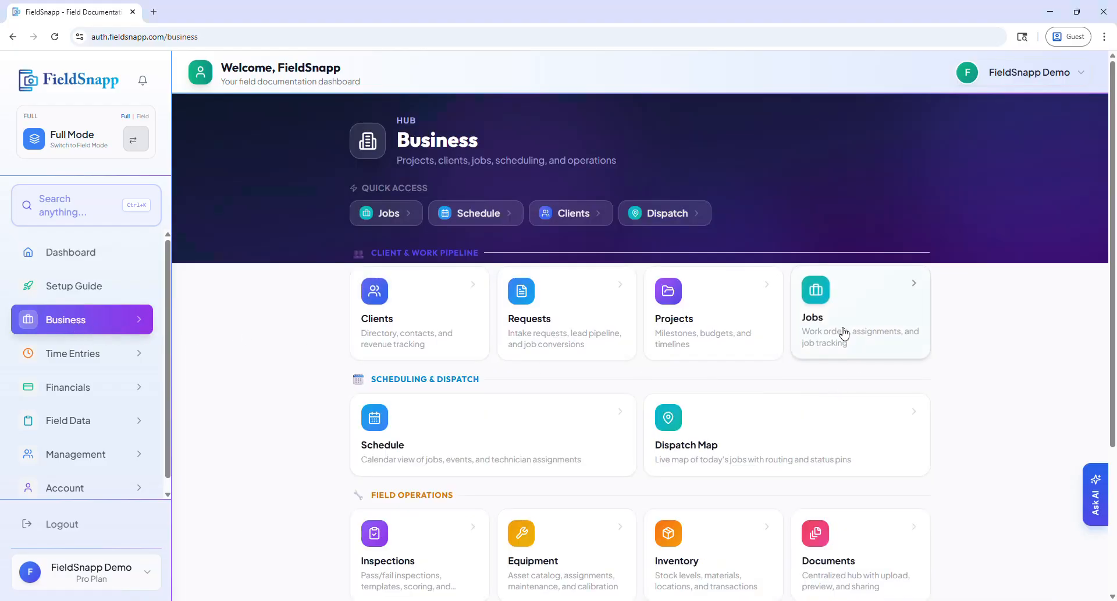
Start a new job in the Jobs area and title it "AC maintenance job".
click(842, 328)
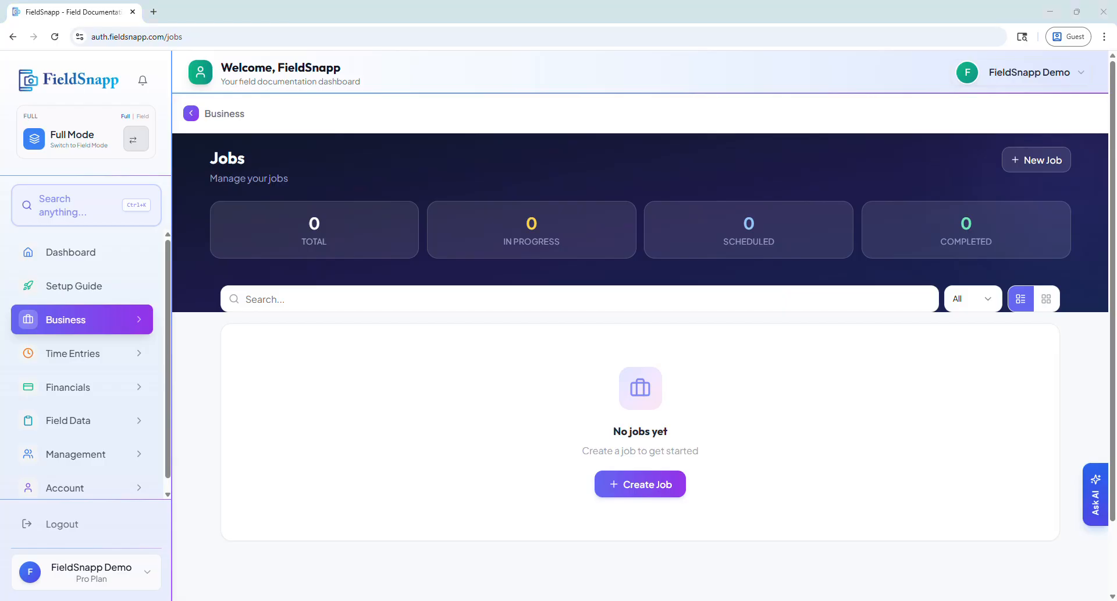
click(648, 493)
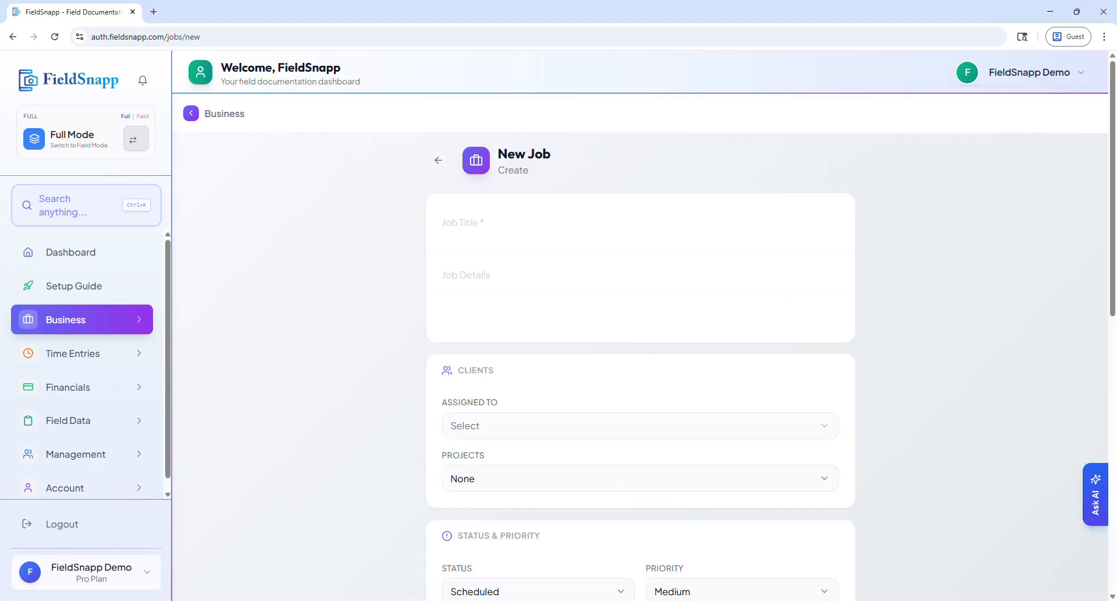
click(457, 227)
text(AC maintenance job)
scroll(359, 395, down, 1)
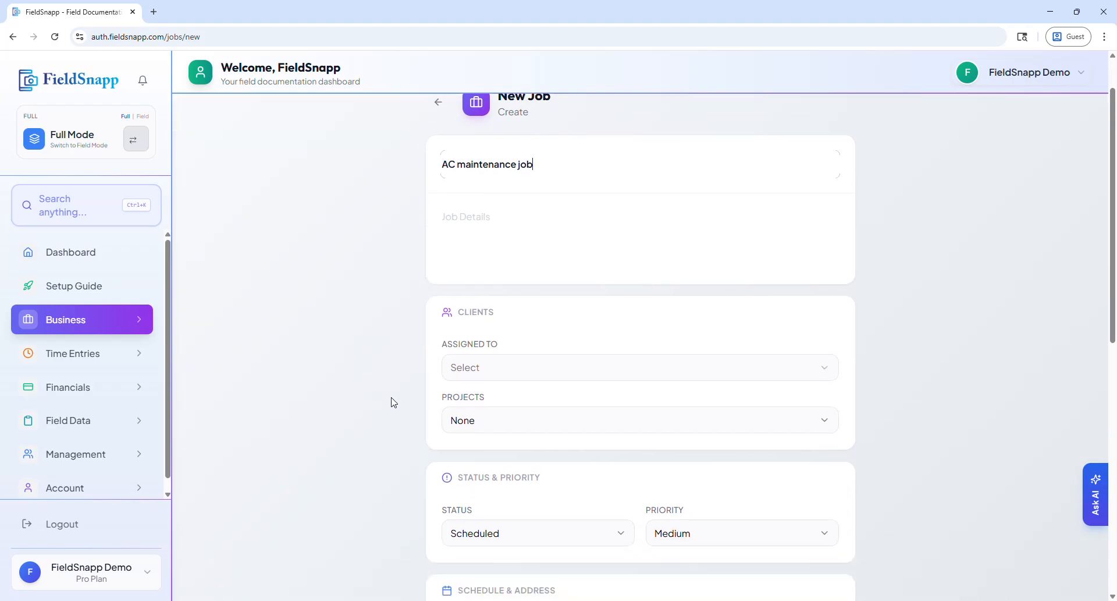
click(473, 377)
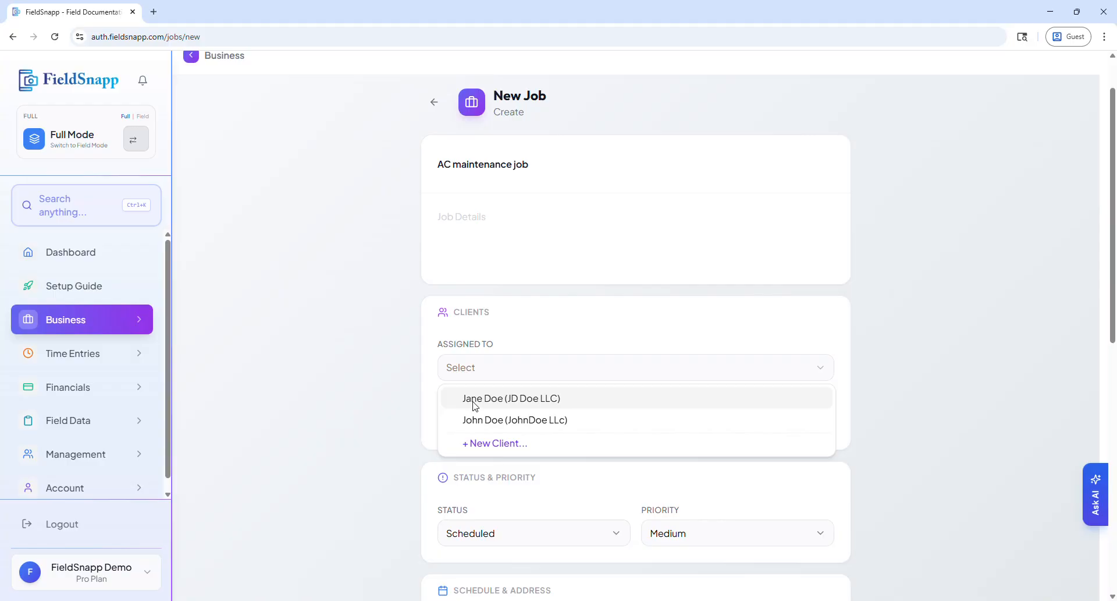
click(487, 445)
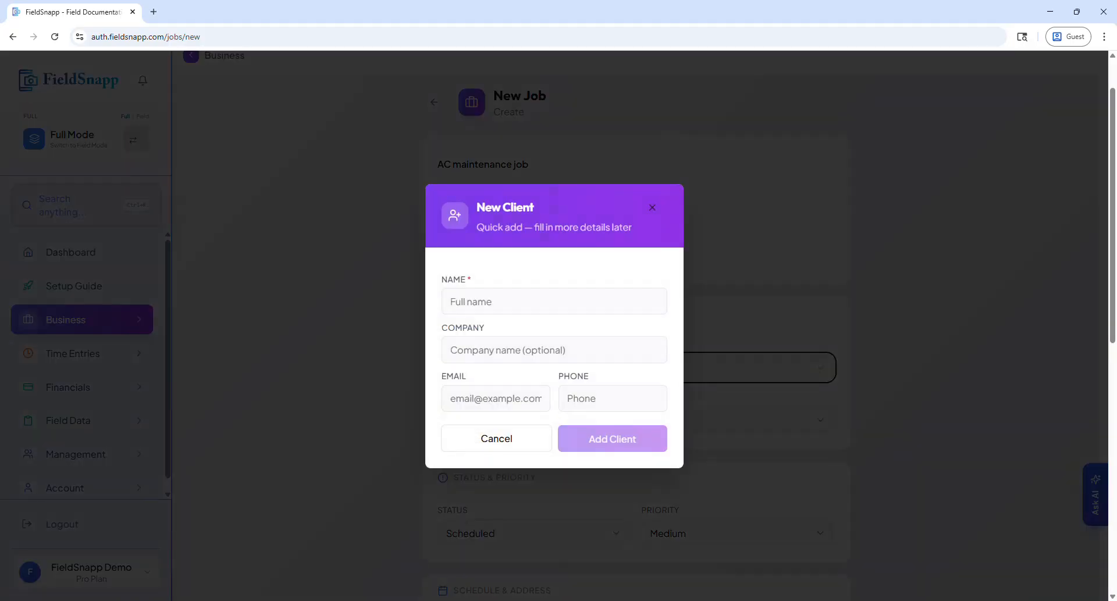
click(483, 445)
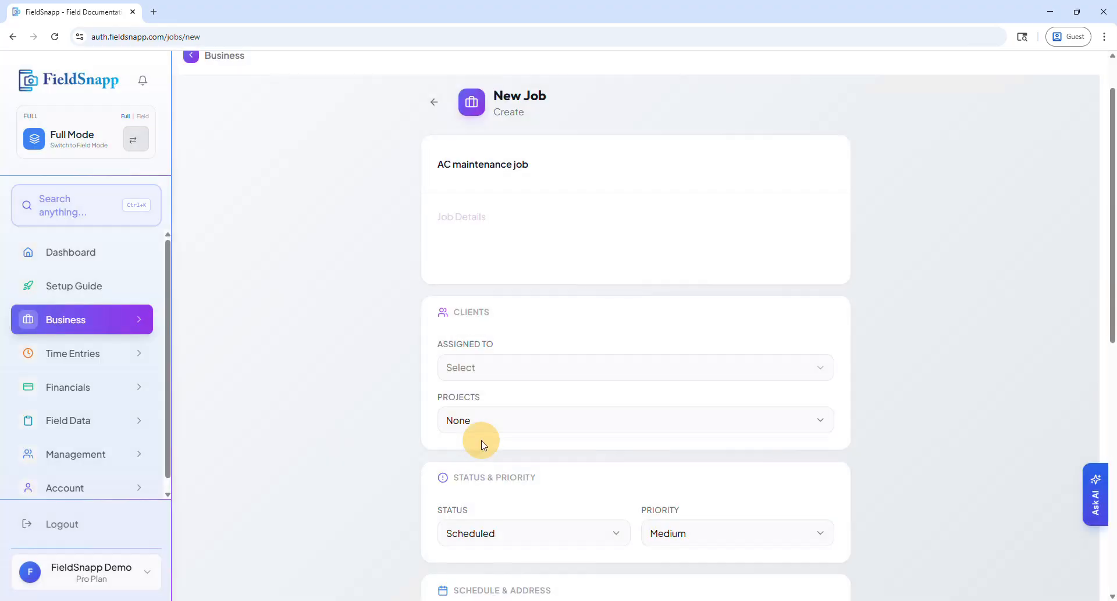
Assign the job to the existing JohnDoe LLc client and dismiss the suggestions for the filled-in address.
click(473, 422)
click(466, 368)
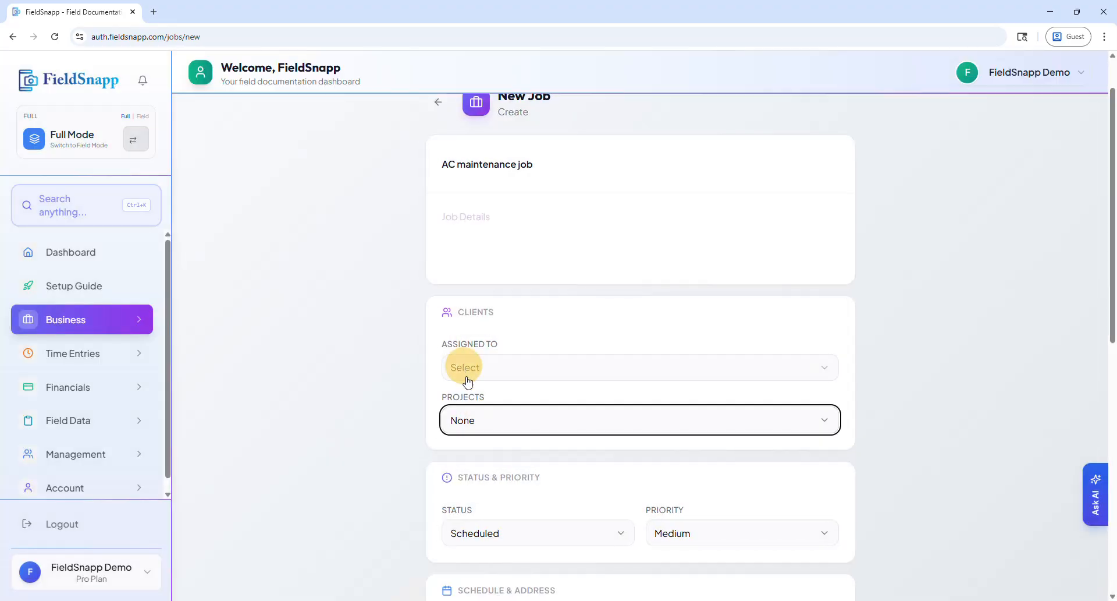
click(475, 421)
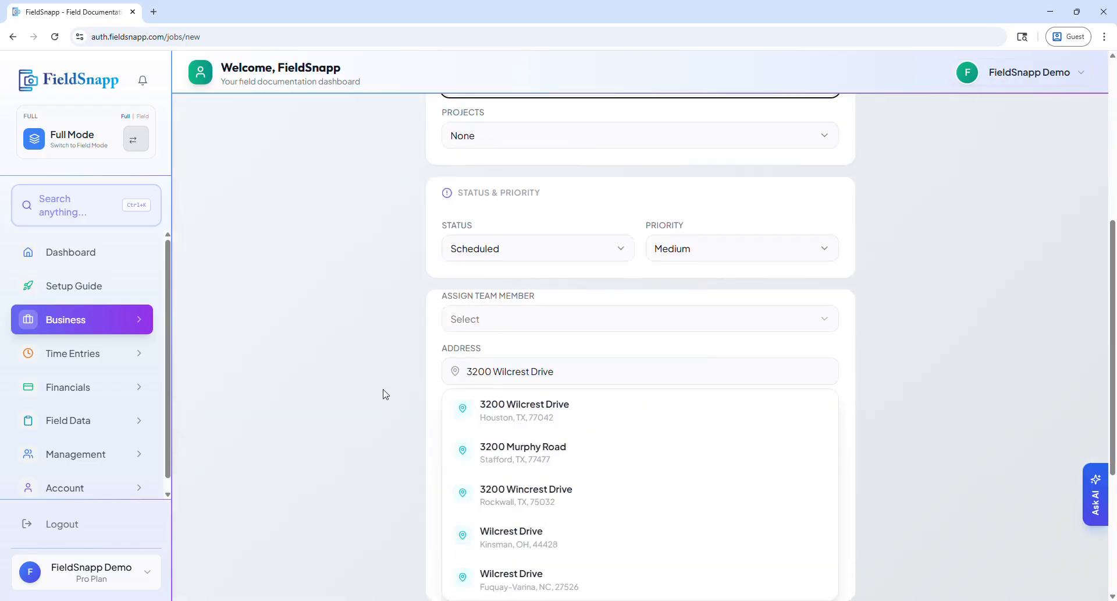
click(417, 367)
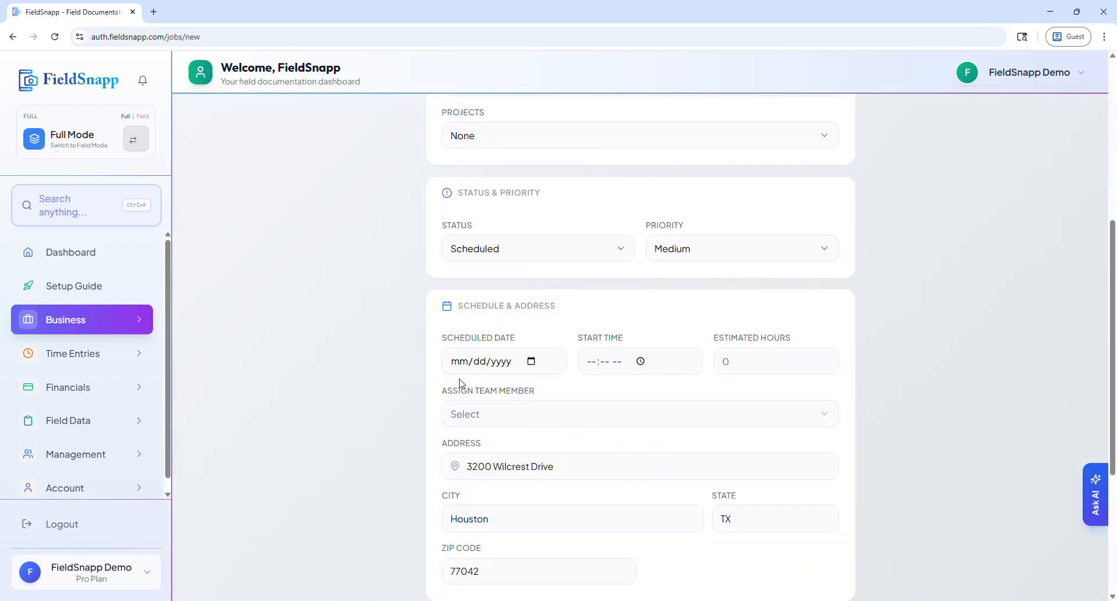
scroll(478, 489, down, 2)
scroll(425, 349, up, 3)
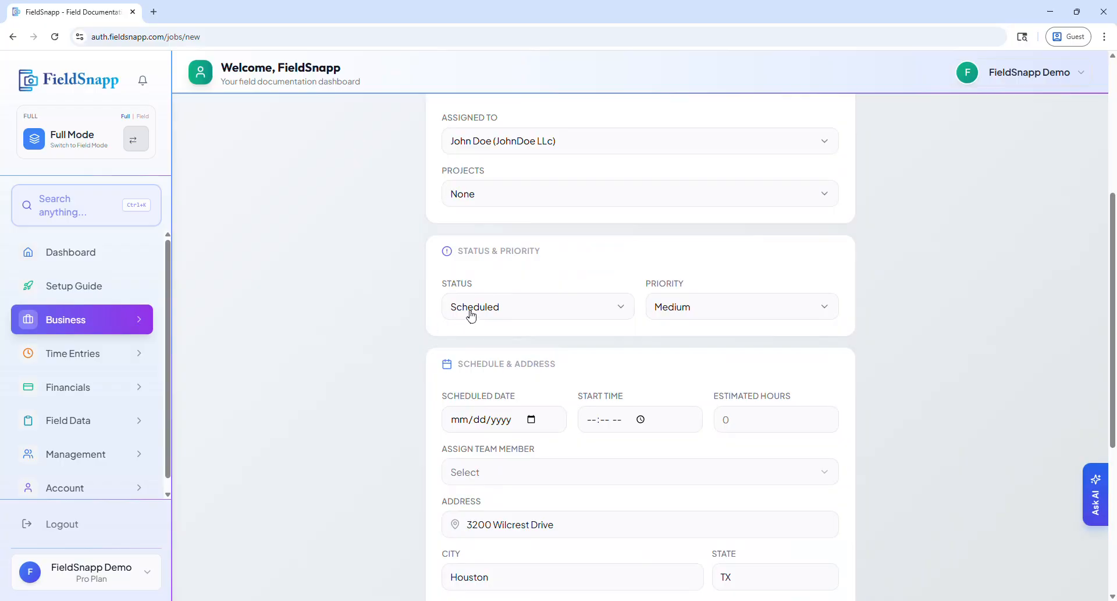
Set the job's status to Scheduled and keep its priority at Medium.
click(472, 314)
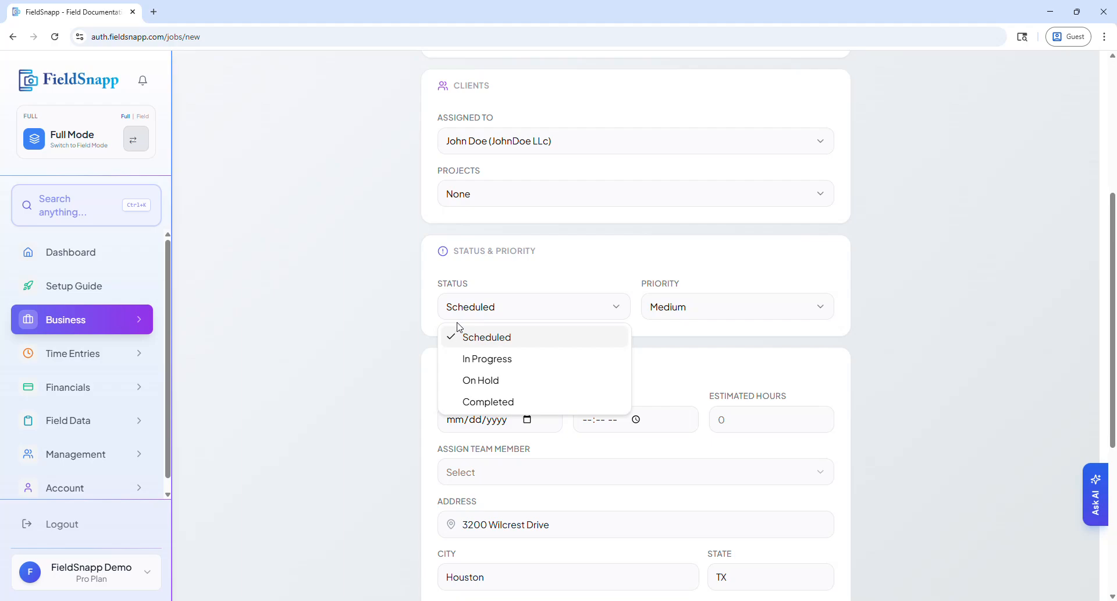
click(471, 336)
click(680, 307)
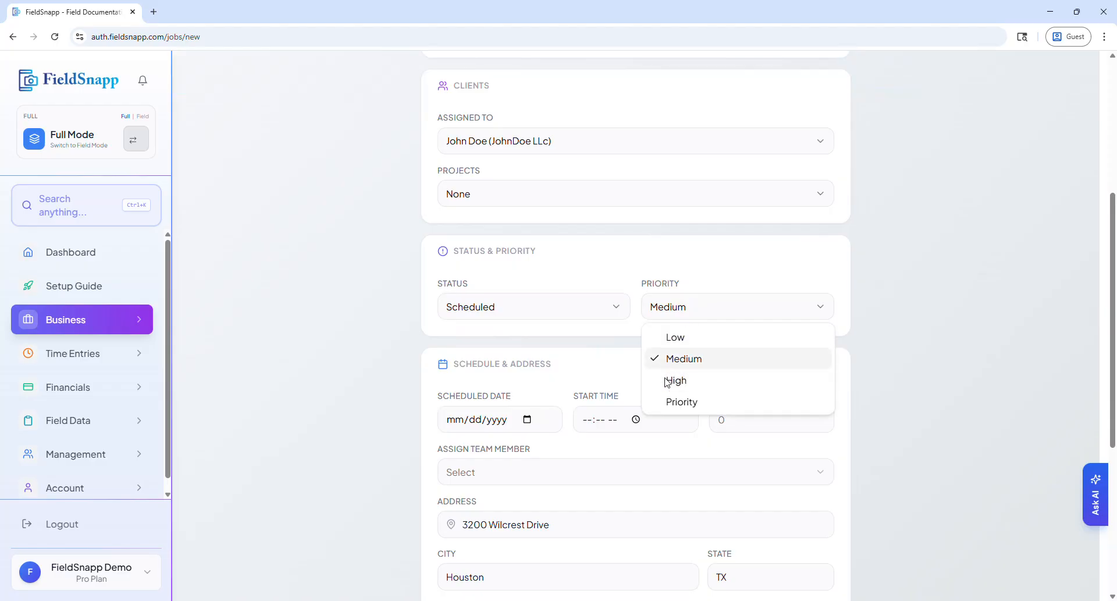
click(414, 400)
Schedule the job for 04/01/2026 with a start time of 10:00 AM.
scroll(448, 399, down, 2)
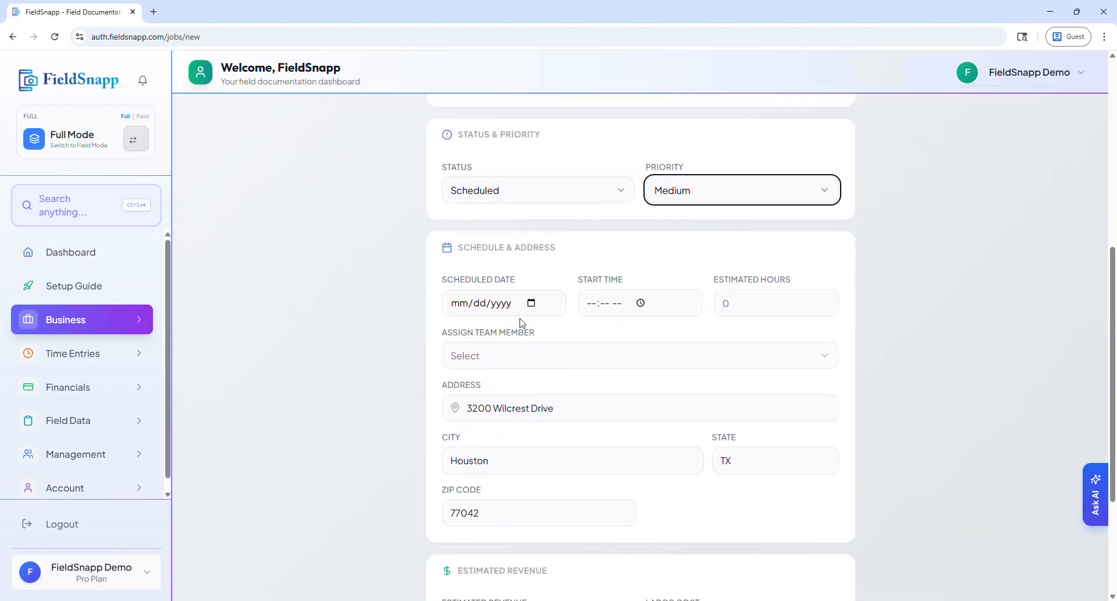
click(530, 303)
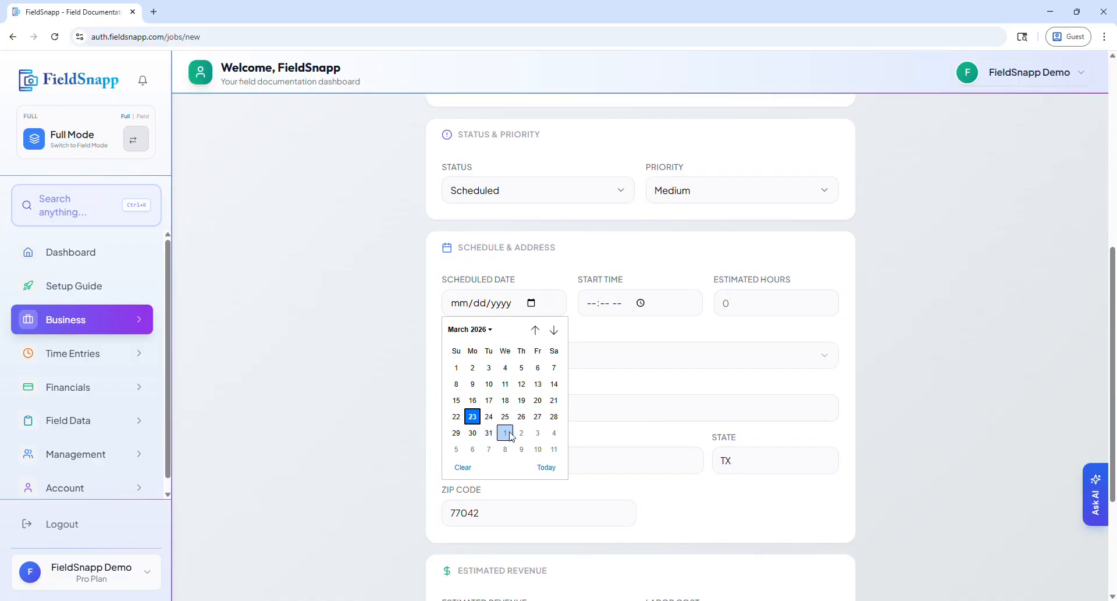
click(505, 432)
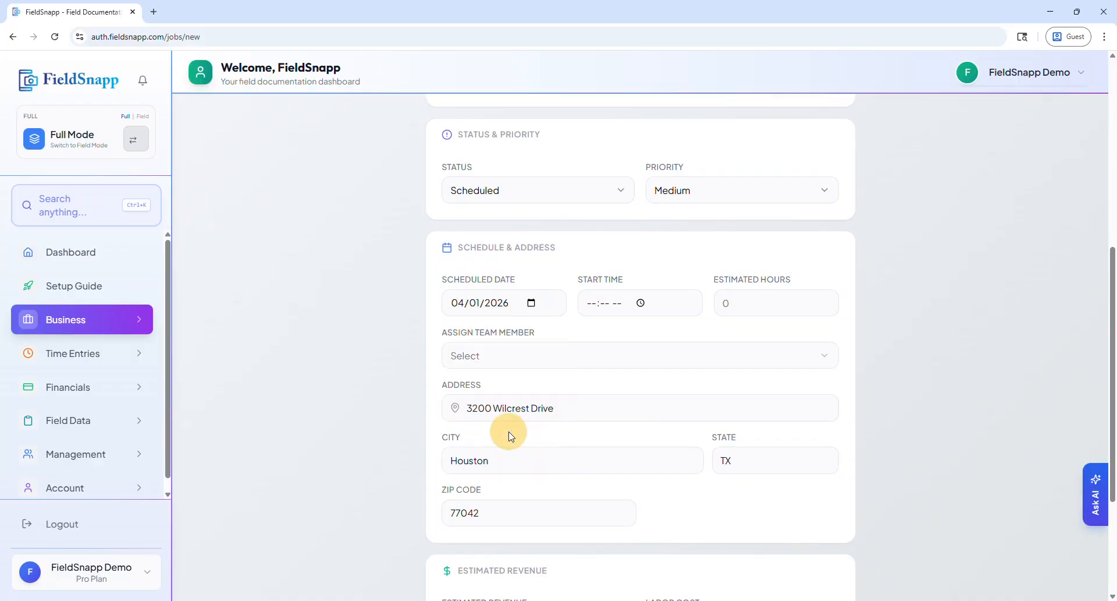
click(595, 303)
text(1000)
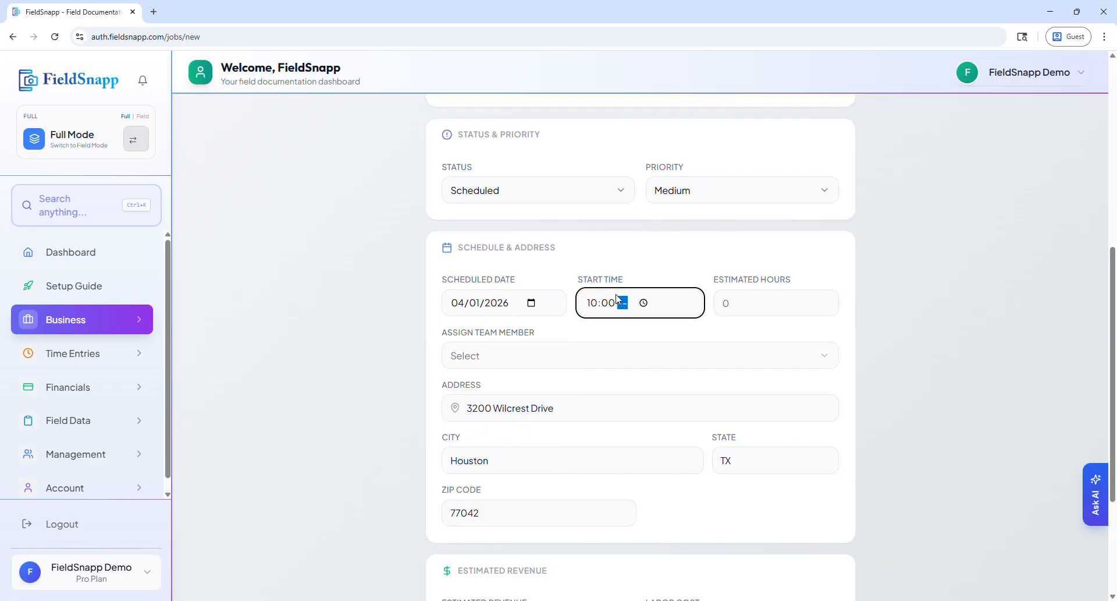
text(a)
Check the estimated hours field and the list of assignable team members, leaving both empty.
click(753, 300)
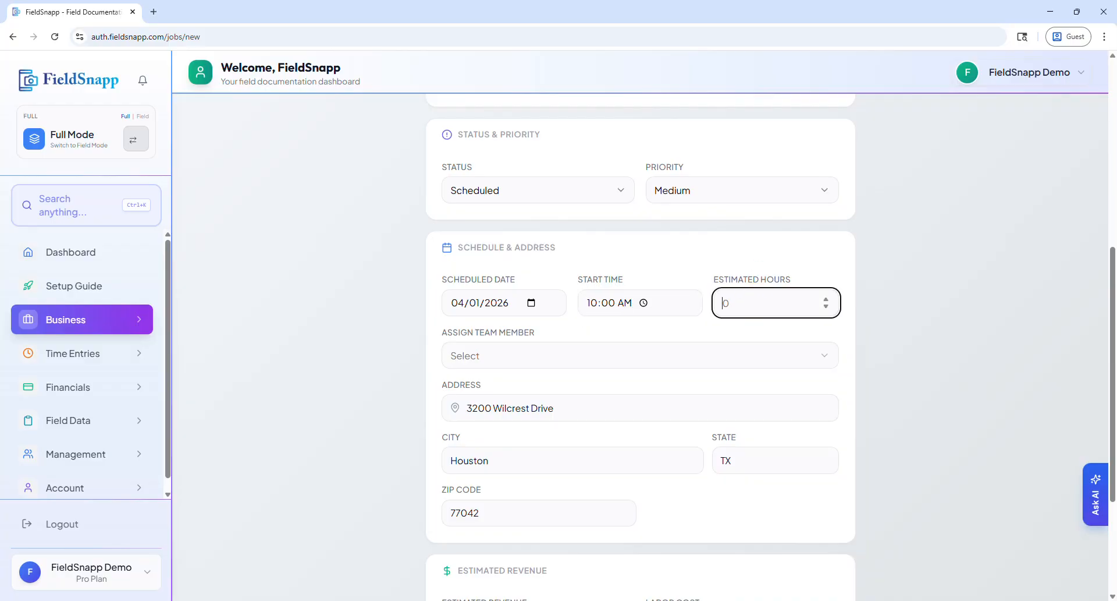
click(452, 365)
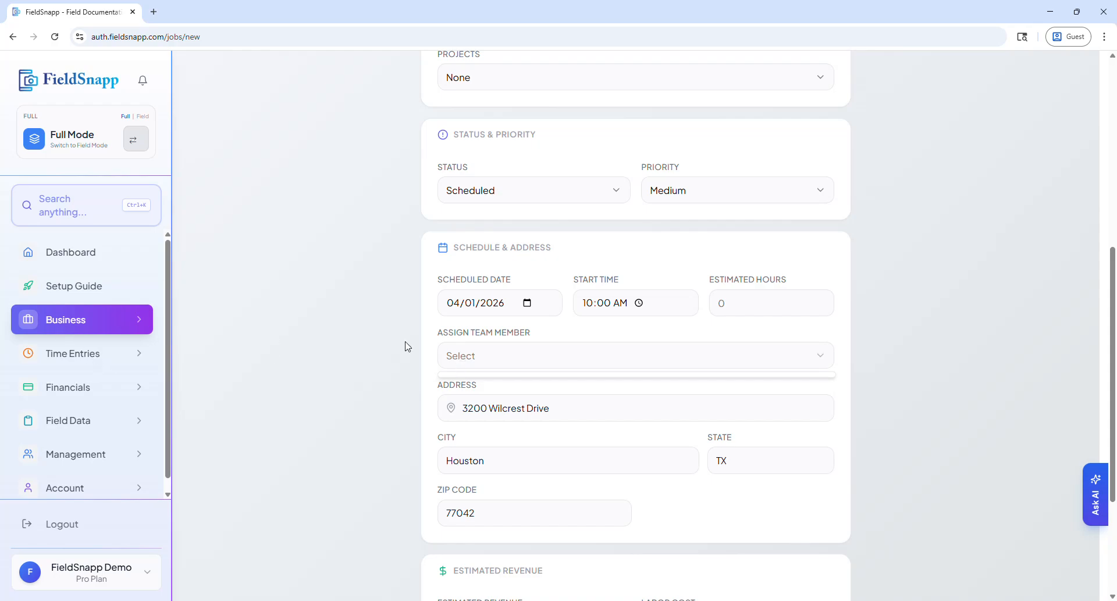
click(474, 358)
click(474, 361)
click(412, 409)
Create the job with the estimated revenue and labor cost left blank.
scroll(413, 414, down, 3)
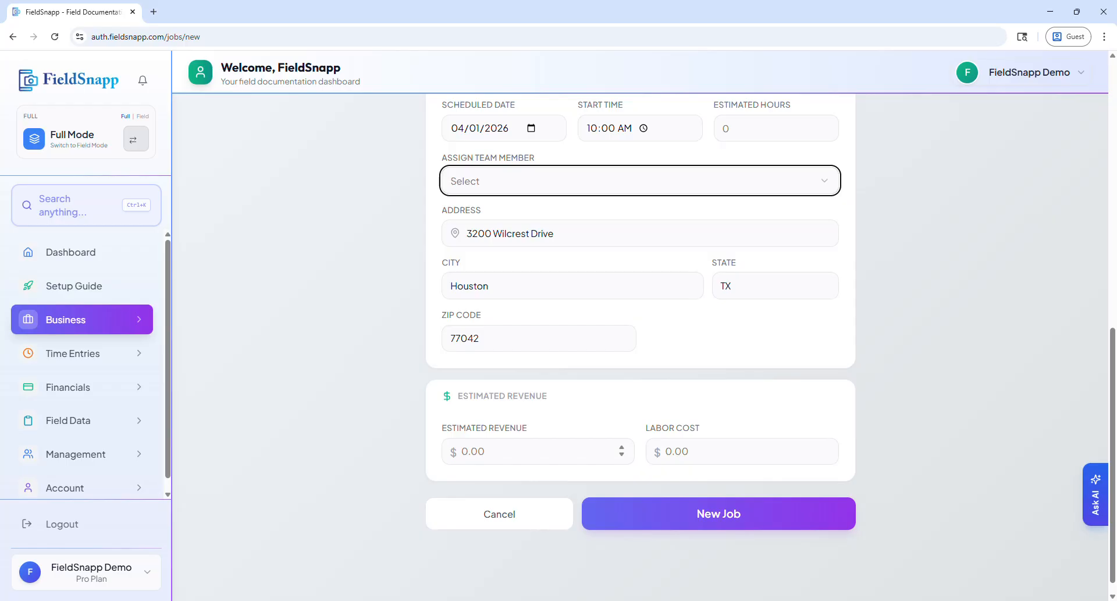
click(468, 451)
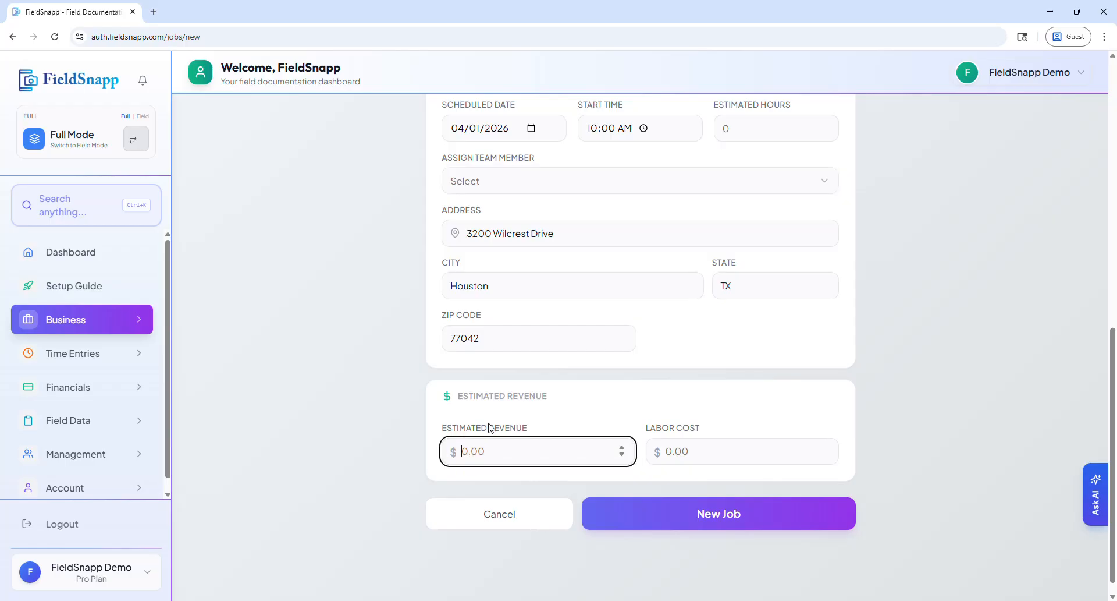
click(480, 449)
click(657, 520)
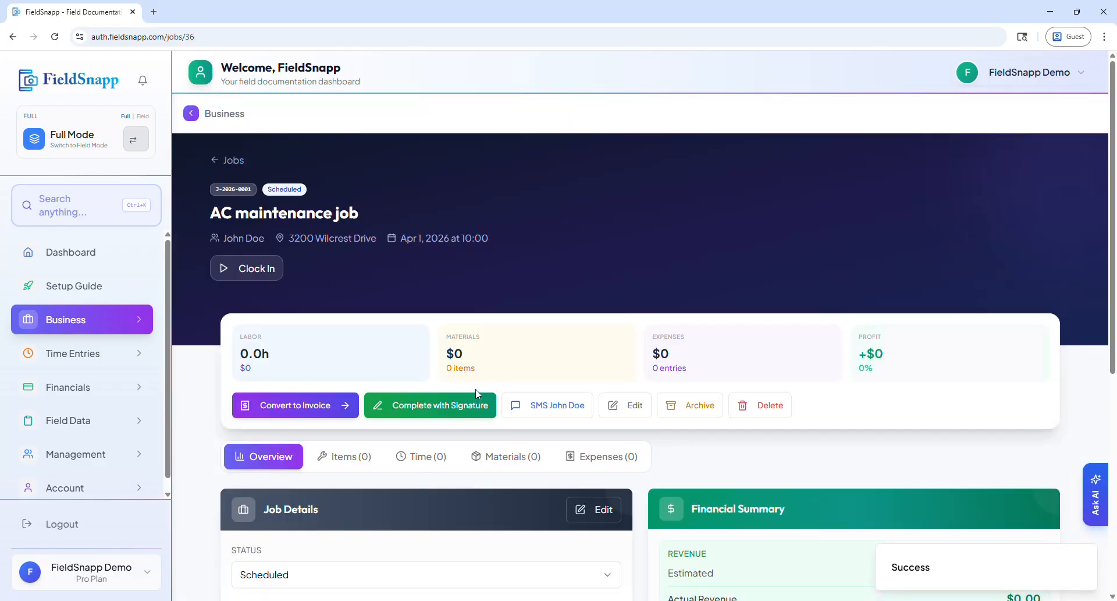
Review the new job's overview and financial summary, and view the signature completion form without signing it.
scroll(476, 394, down, 2)
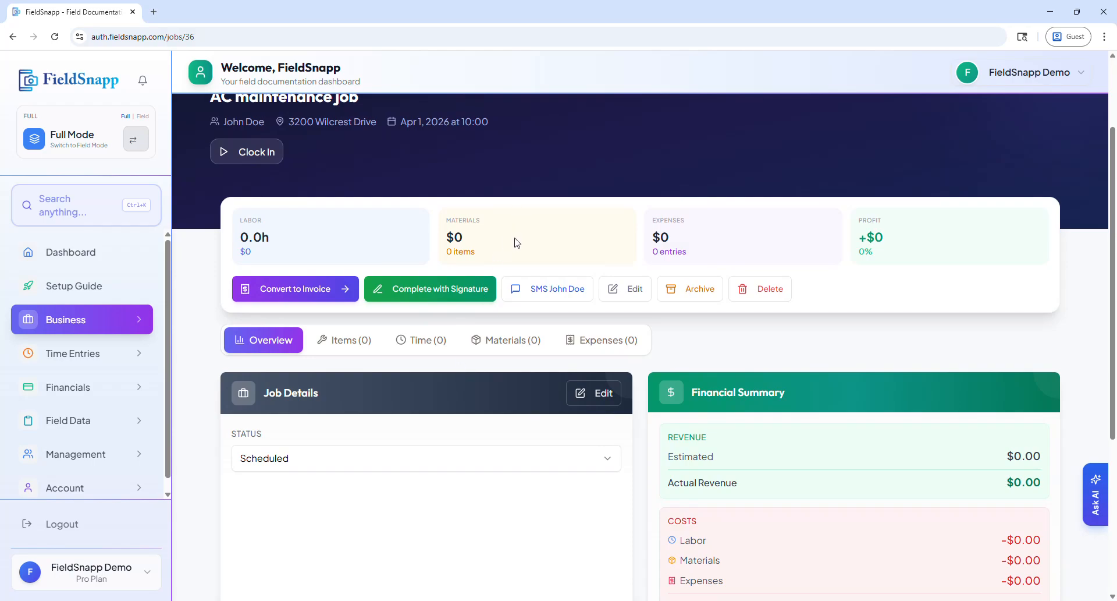
scroll(515, 240, down, 4)
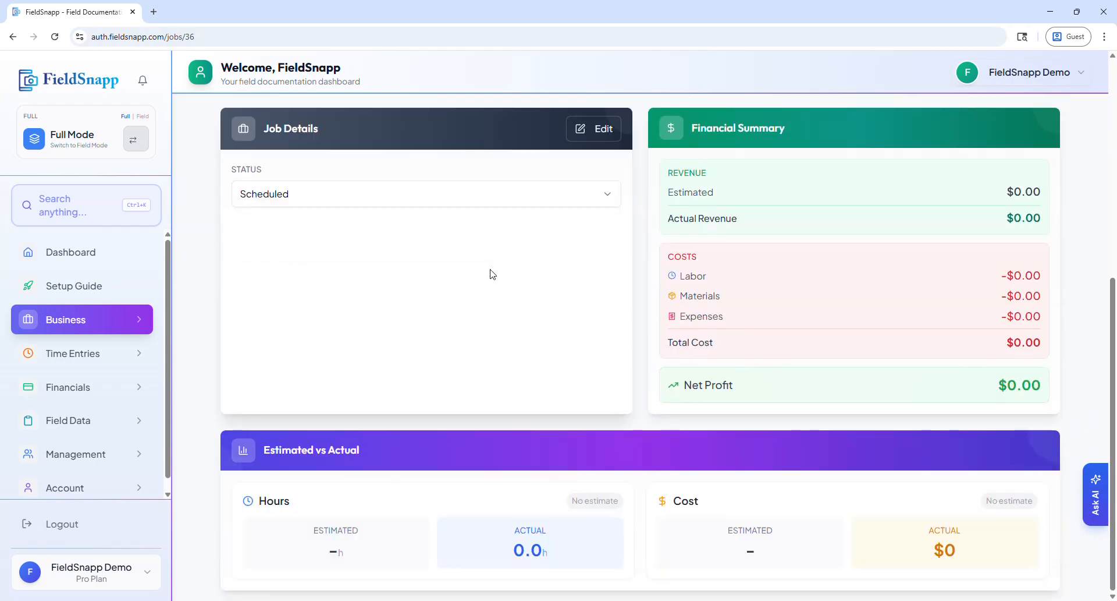
scroll(552, 366, up, 3)
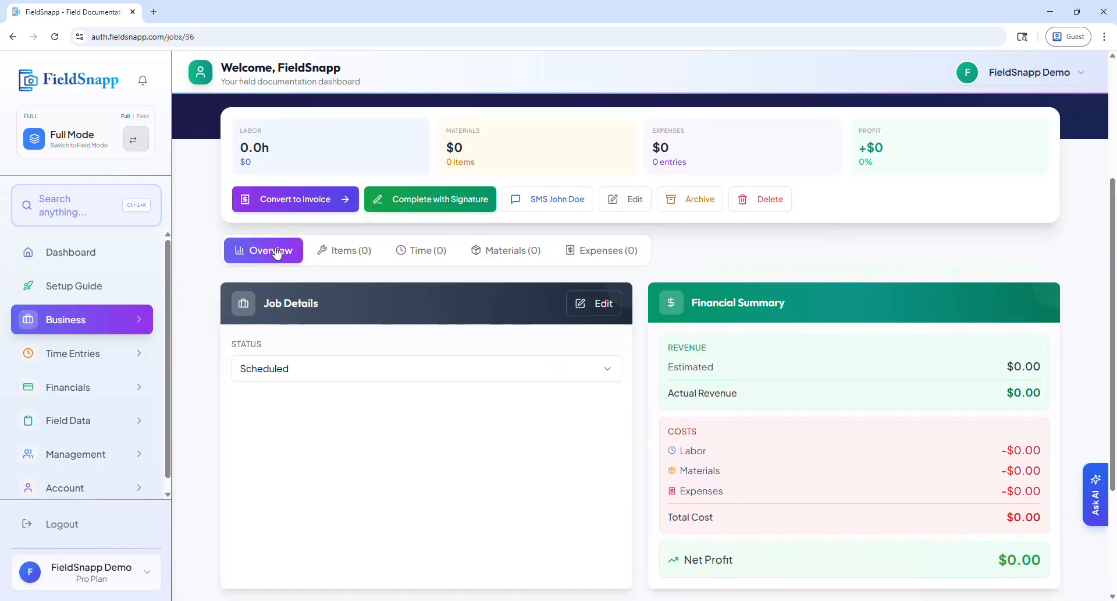
scroll(255, 305, up, 3)
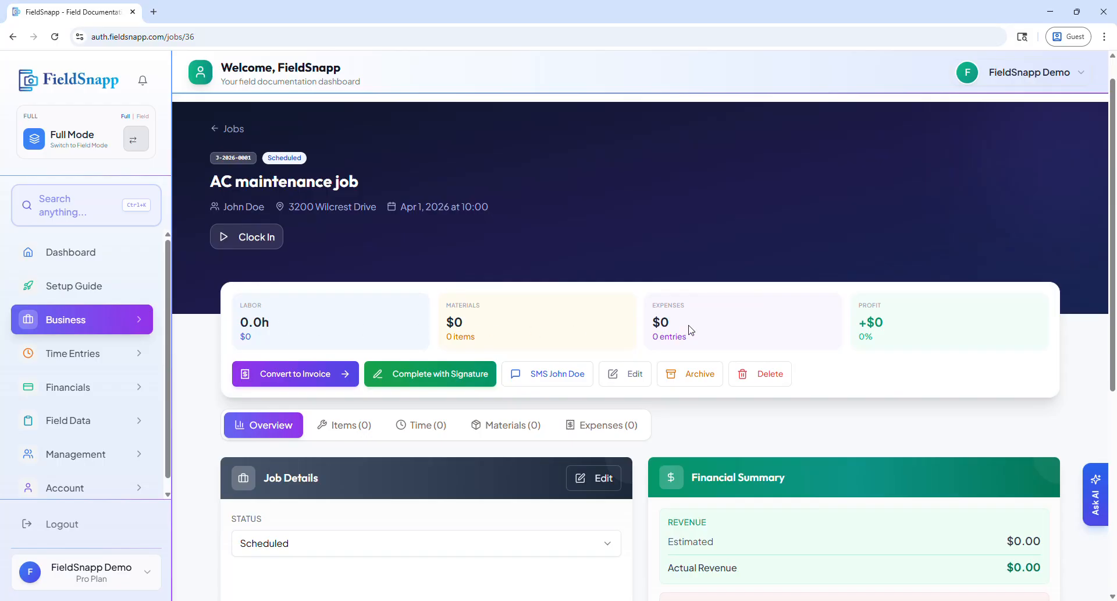
scroll(861, 331, down, 3)
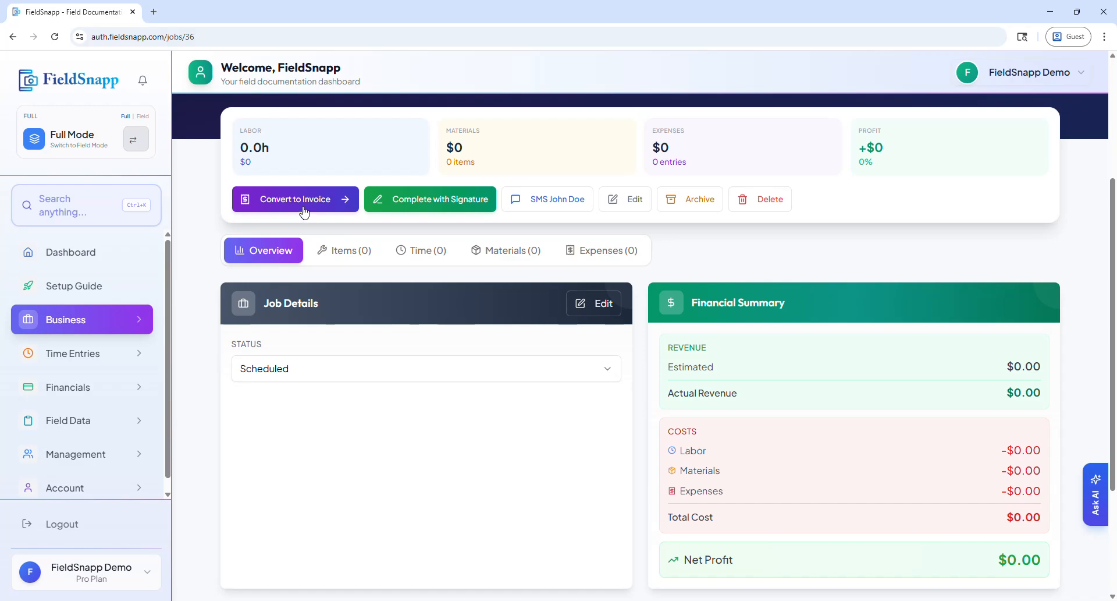
click(439, 207)
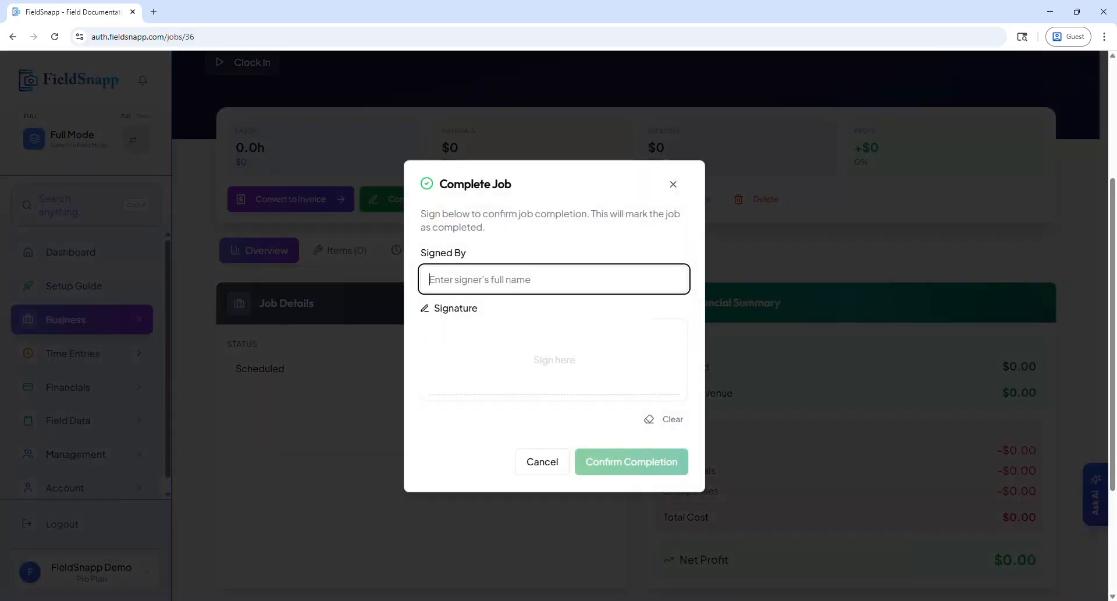
click(551, 469)
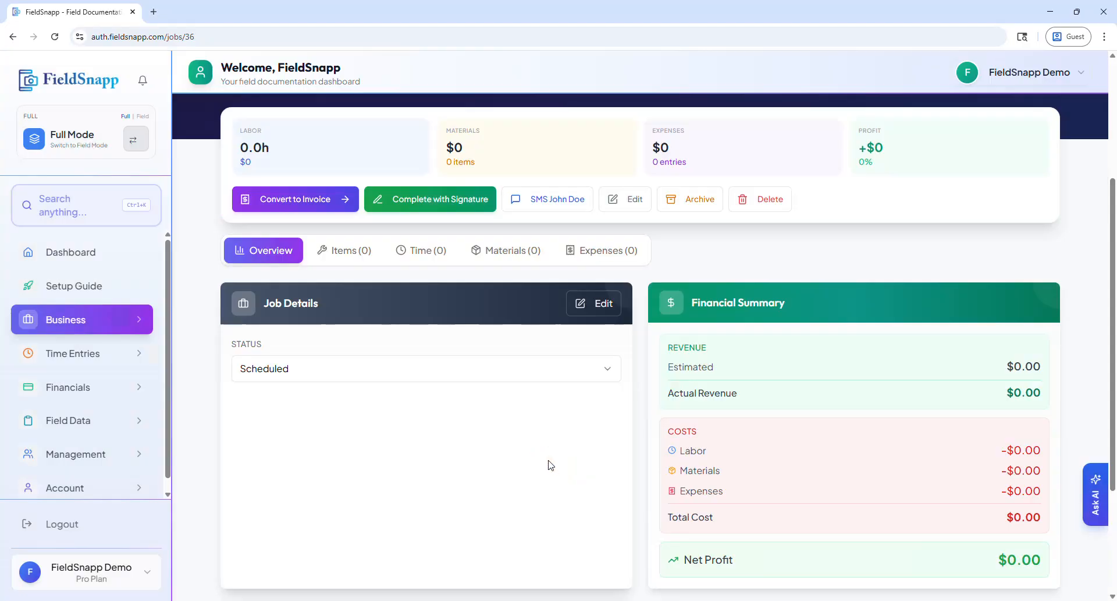
Preview the client SMS templates through Custom Message, check the sender number, and close the message without sending.
click(549, 211)
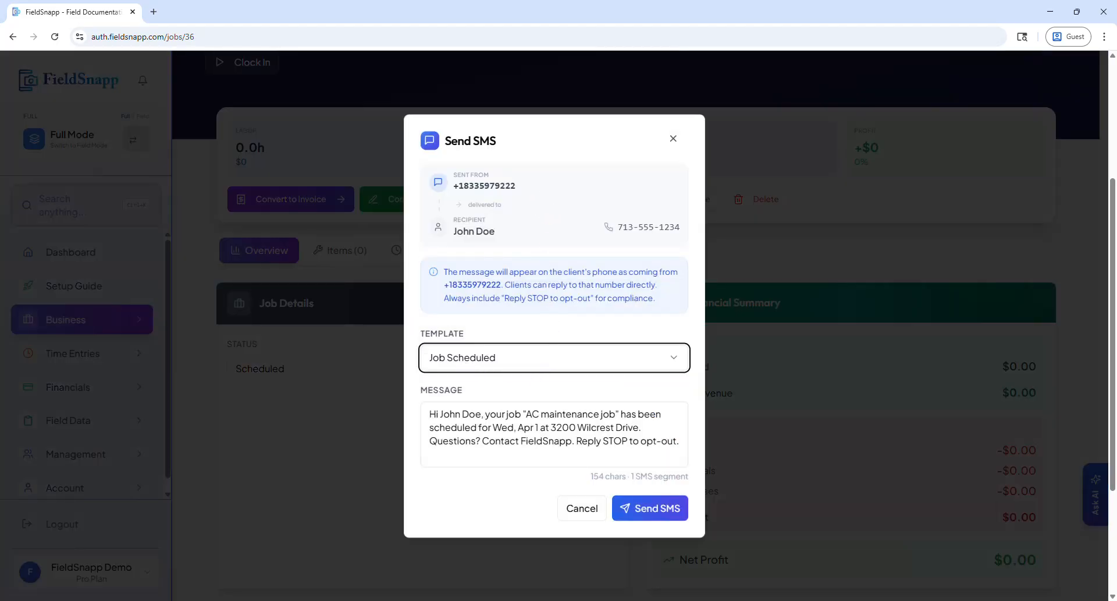
click(493, 363)
click(500, 409)
click(499, 361)
click(496, 430)
click(491, 363)
click(488, 452)
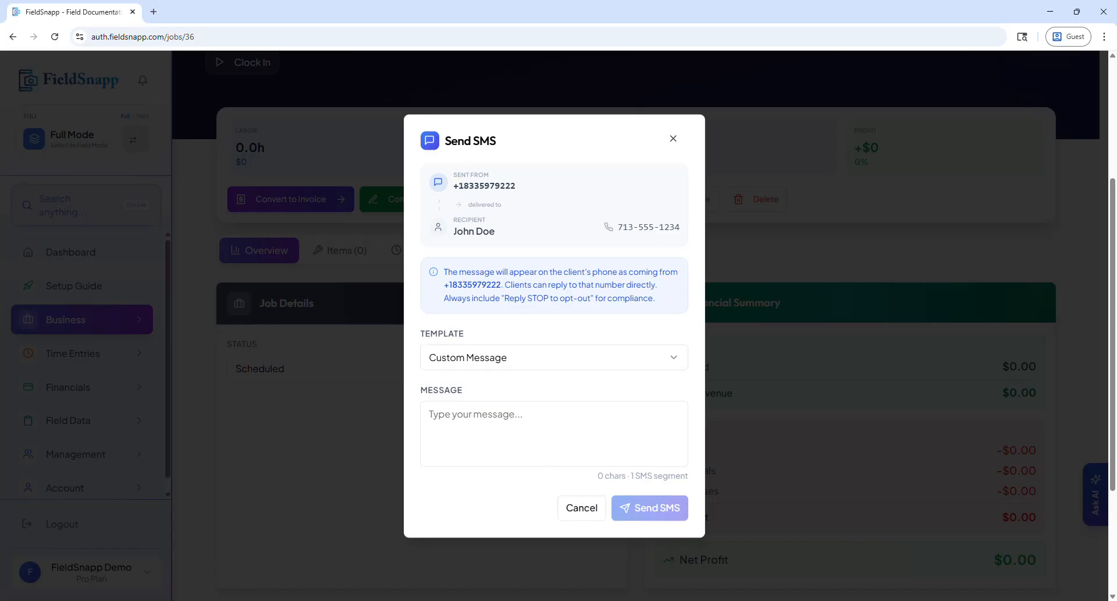
double_click(500, 186)
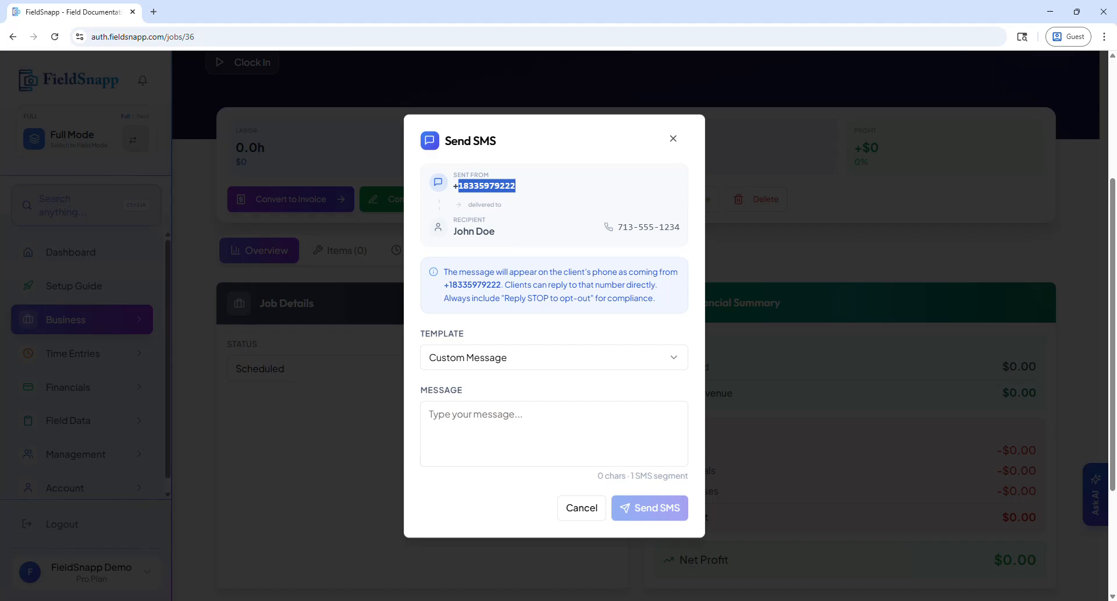
click(574, 506)
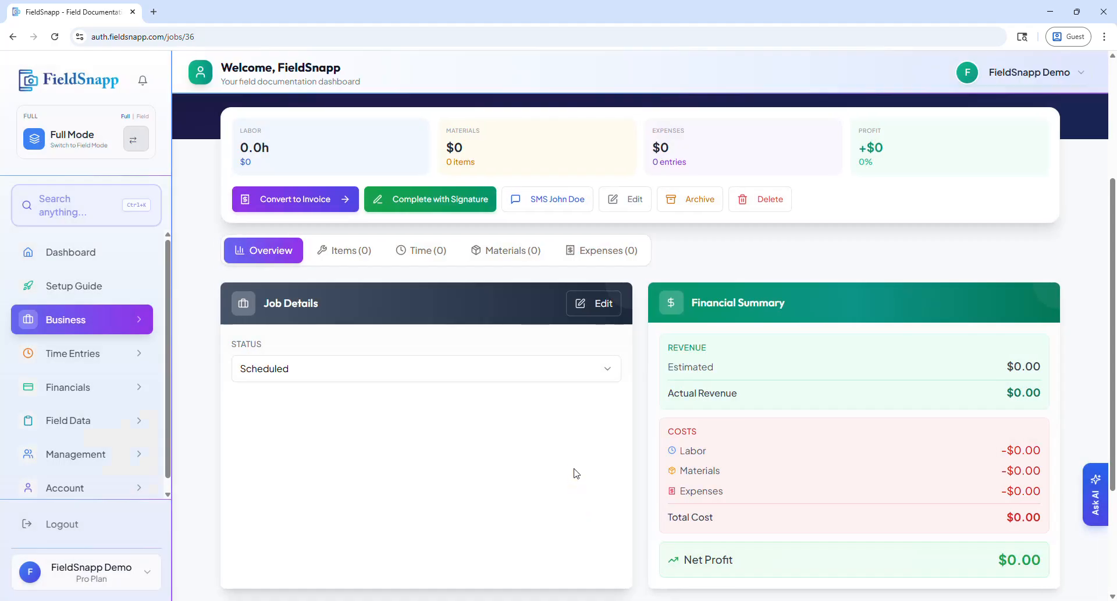
Start a new billable item on the job and check the price book for items to pick from.
click(347, 250)
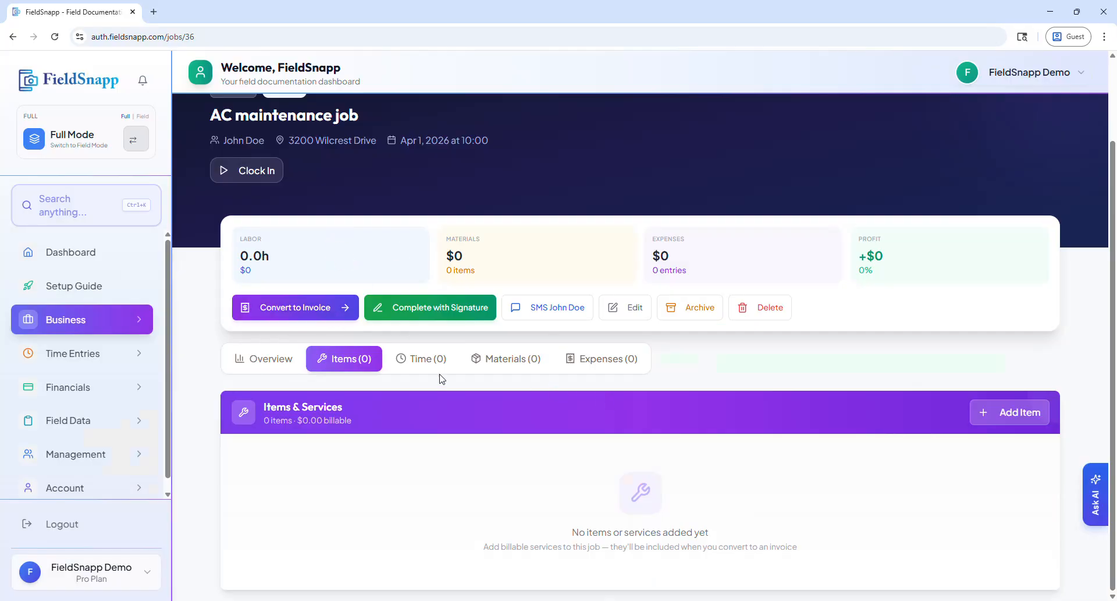
click(984, 415)
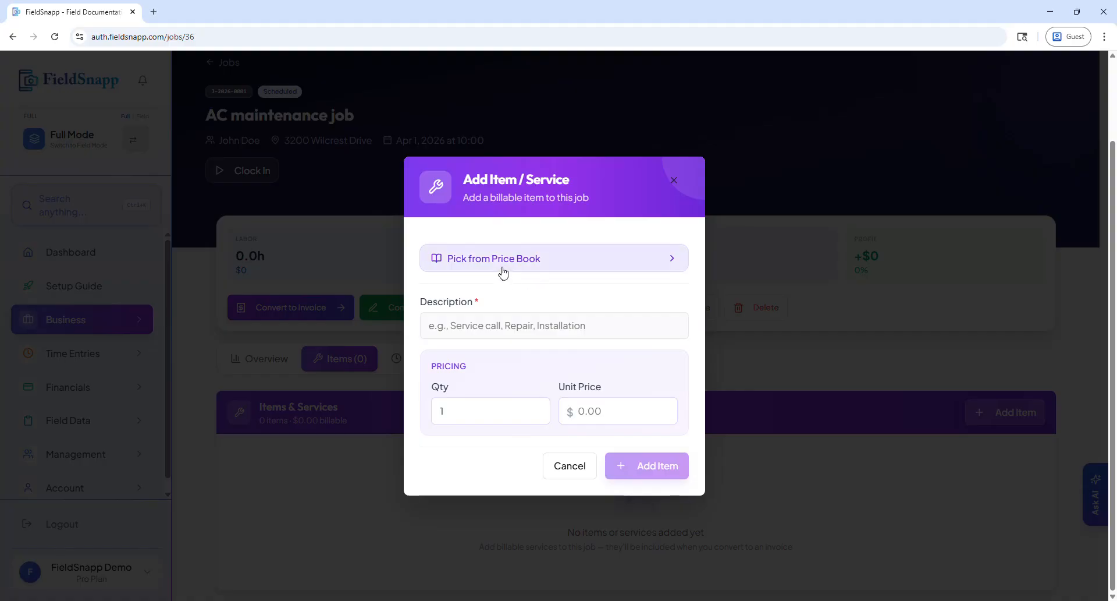
click(503, 271)
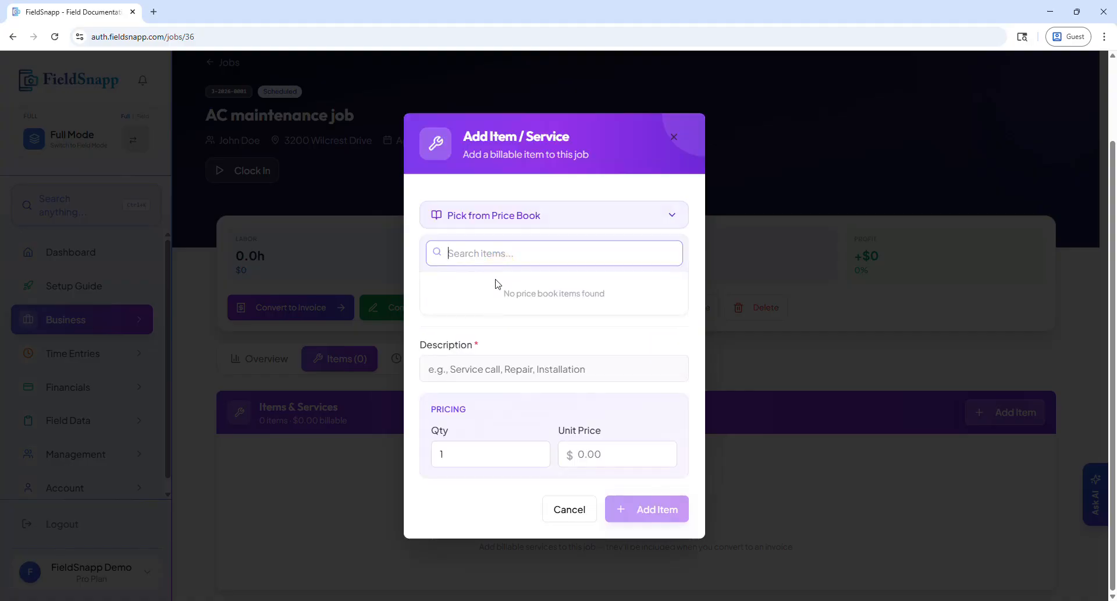
click(497, 370)
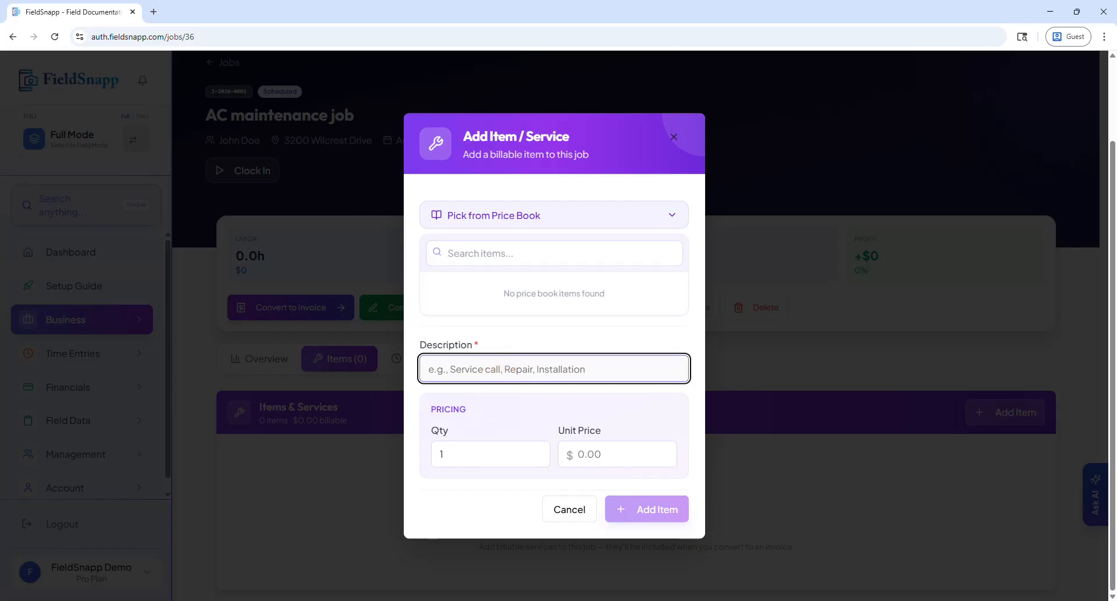
click(583, 219)
click(500, 336)
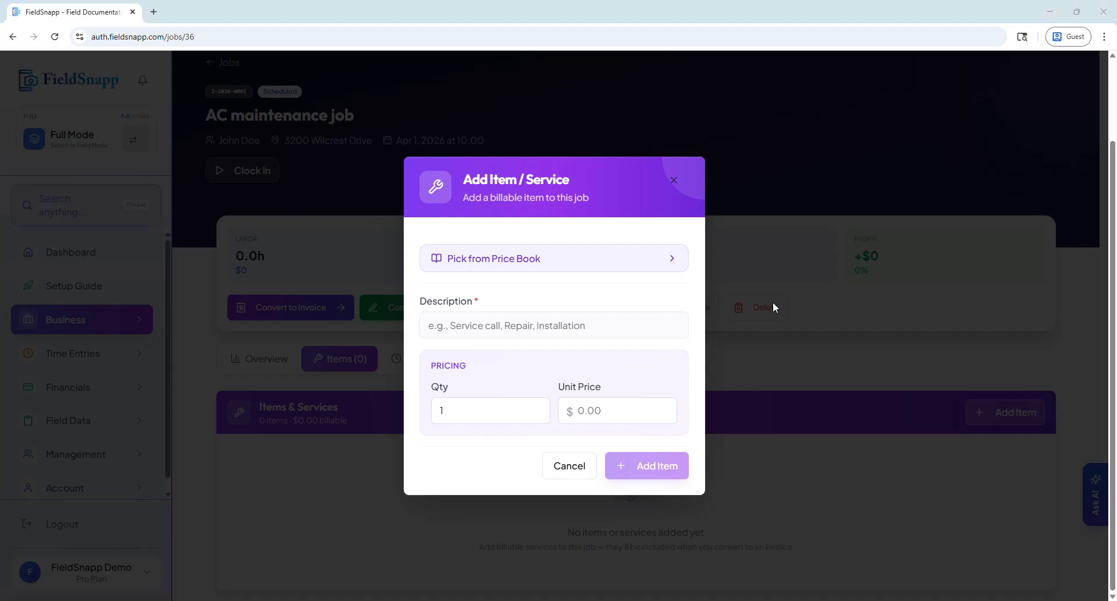
Add the billable service "AC Tune-Up" to the job with a unit price of $120.
click(501, 325)
click(467, 317)
text(AC Tune-Up)
click(592, 410)
text(120)
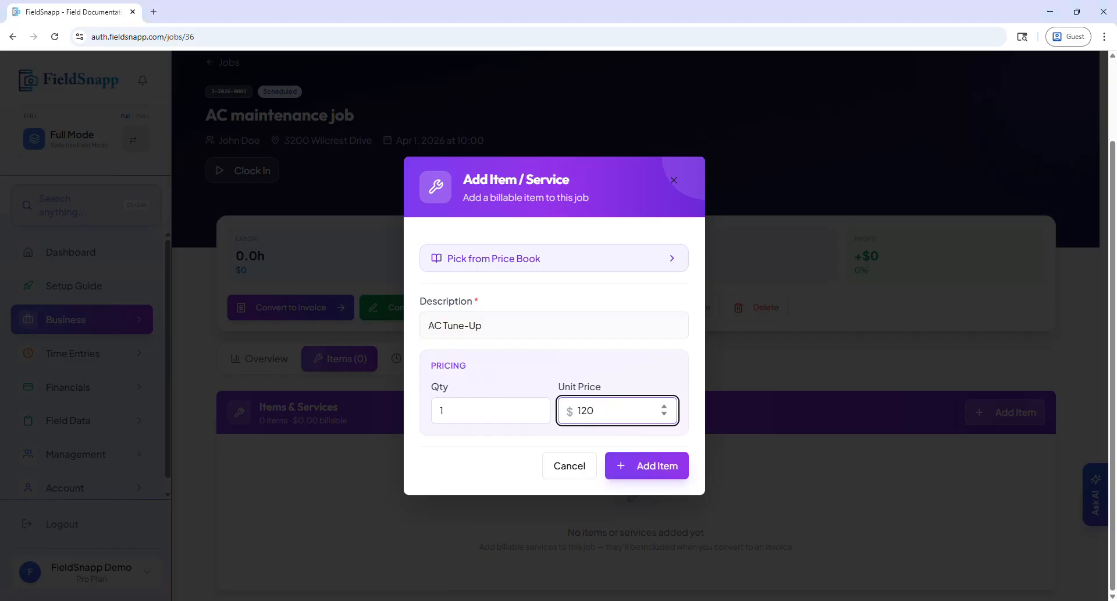
click(640, 474)
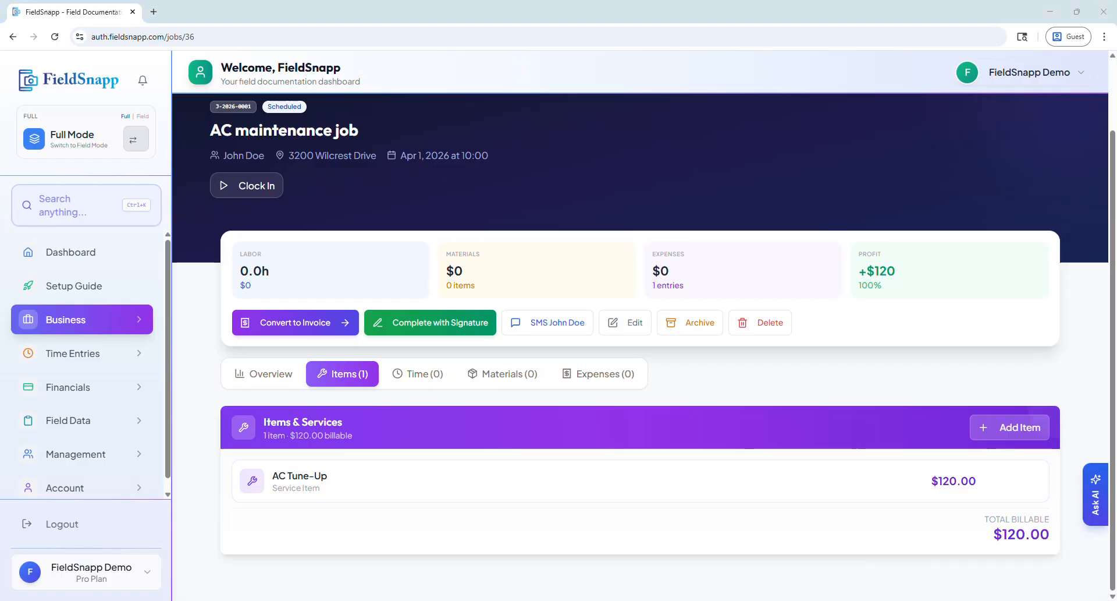
Add a second billable item, "Air Filter", with a unit price of $35.
click(1027, 426)
click(444, 324)
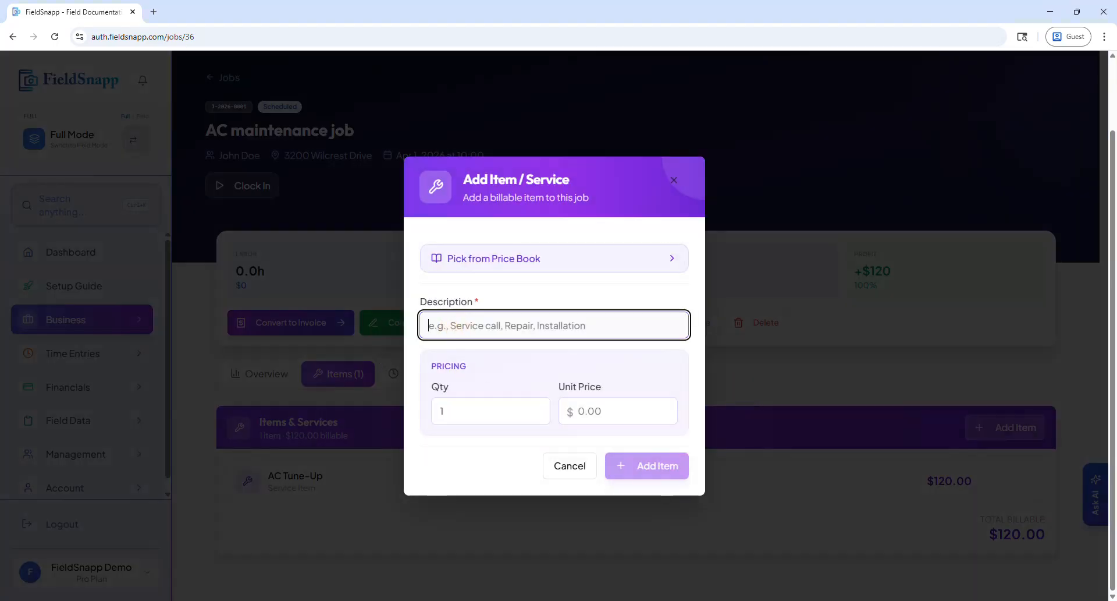
text(Air Filter)
click(574, 411)
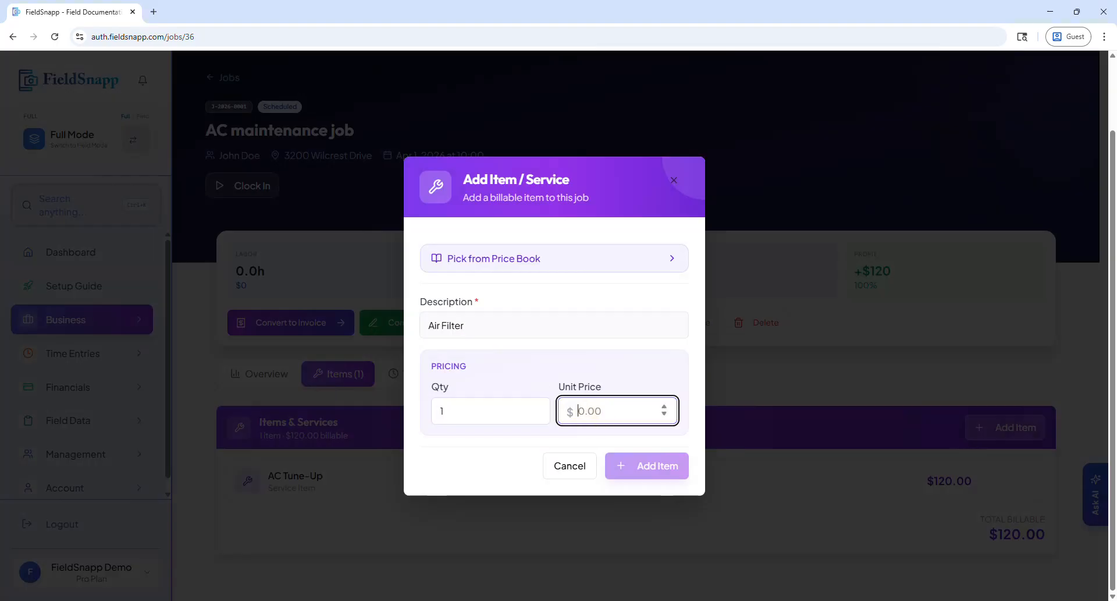
text(35)
click(641, 466)
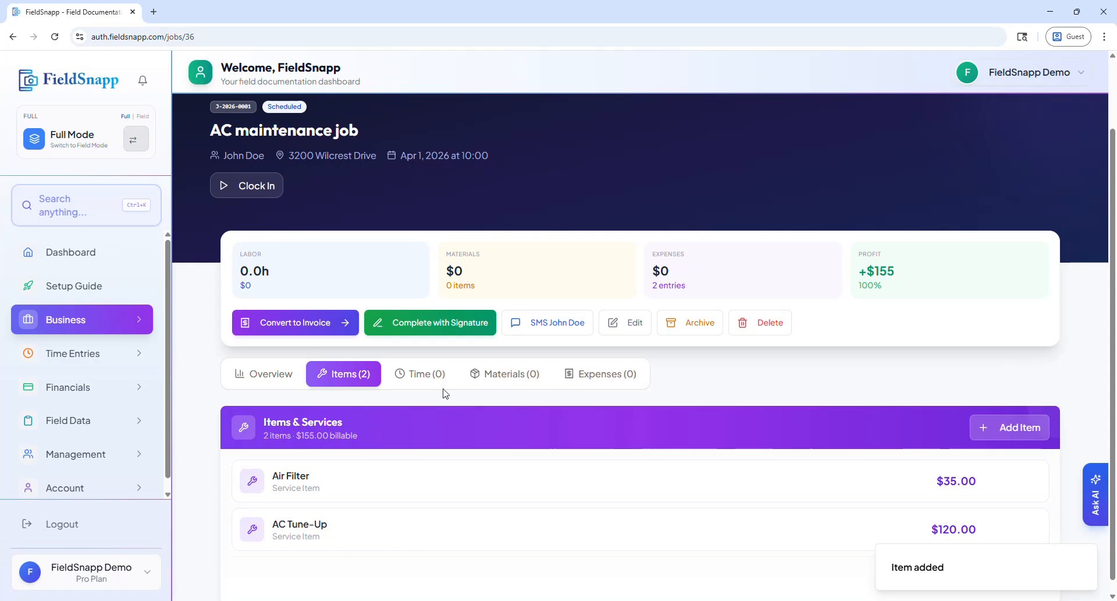
View the job's time entries and examine a new material form, switching Bill to Client on and back off.
click(434, 382)
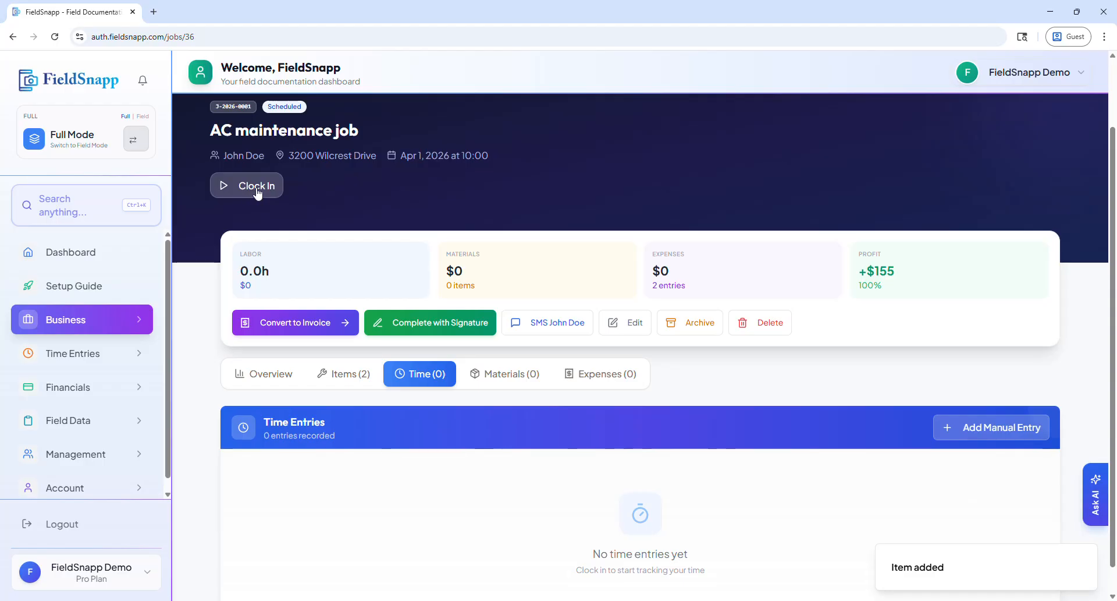
click(508, 377)
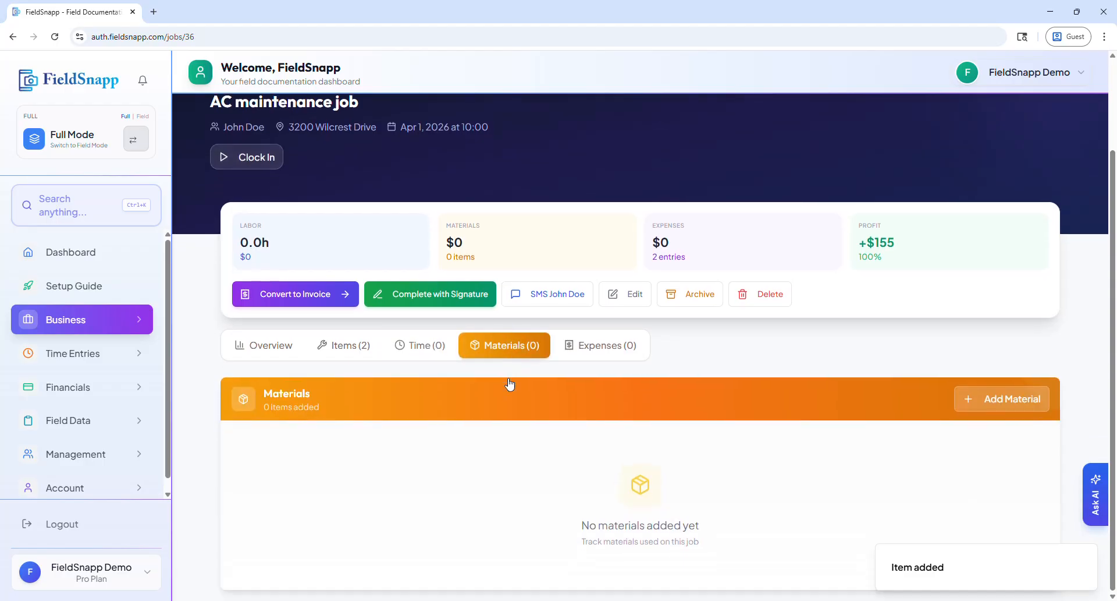
click(1000, 403)
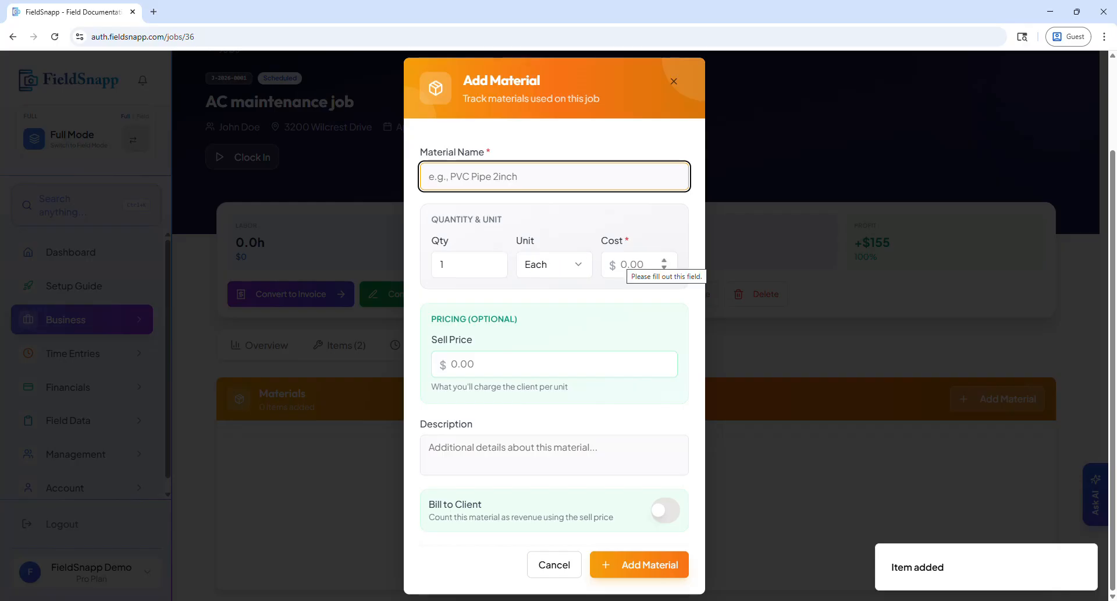
click(476, 362)
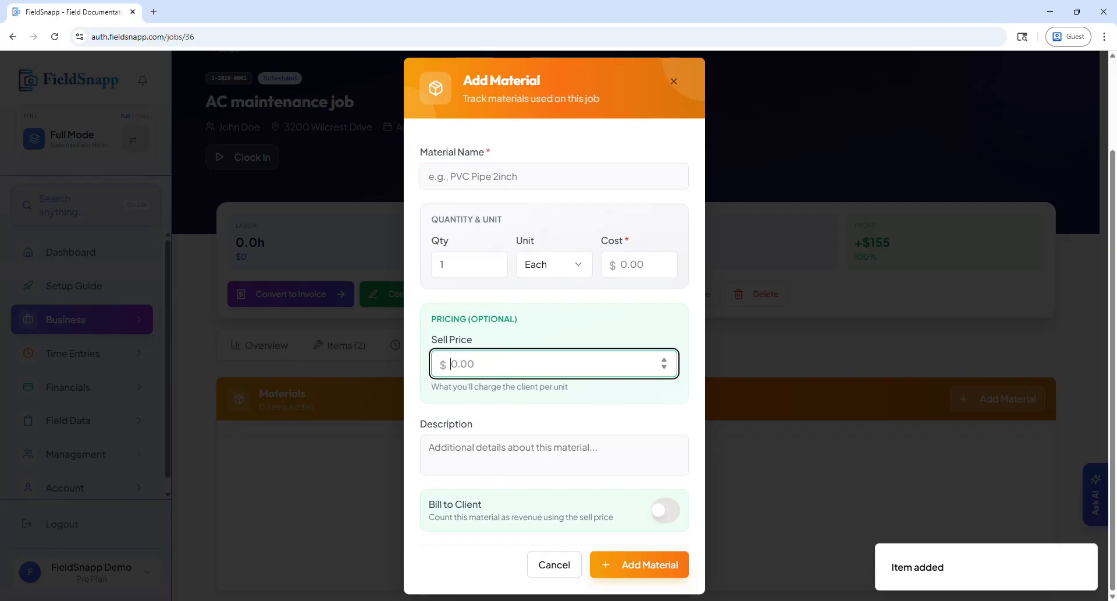
click(661, 512)
click(667, 512)
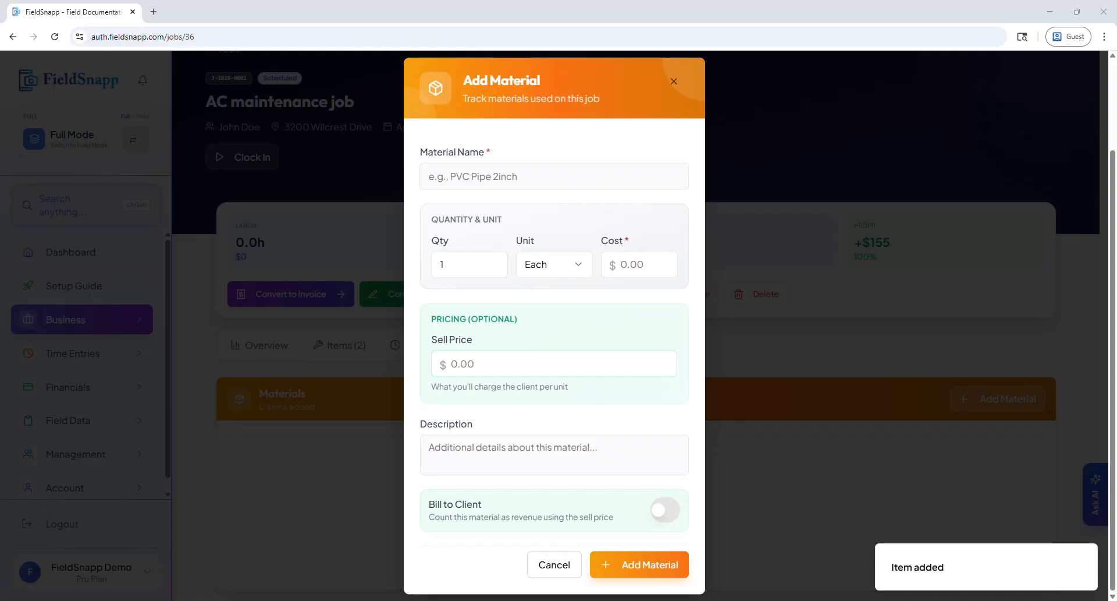
Add the material "Freon" with a cost of $25 and a sell price of $50, billed to the client.
click(457, 170)
text(Freon)
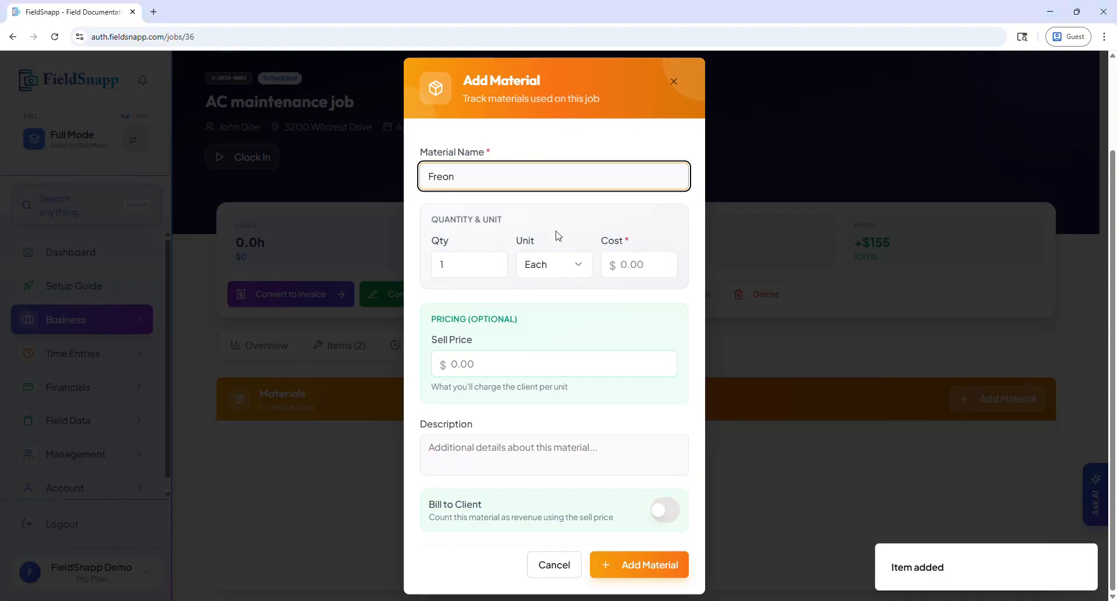
click(627, 241)
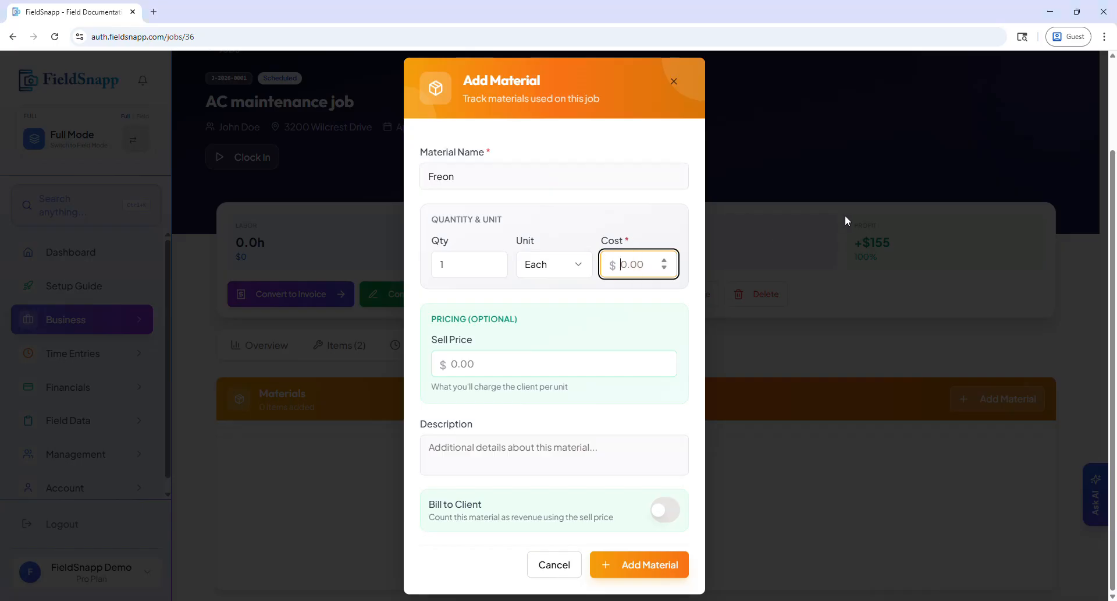
text(25)
click(481, 362)
text(50)
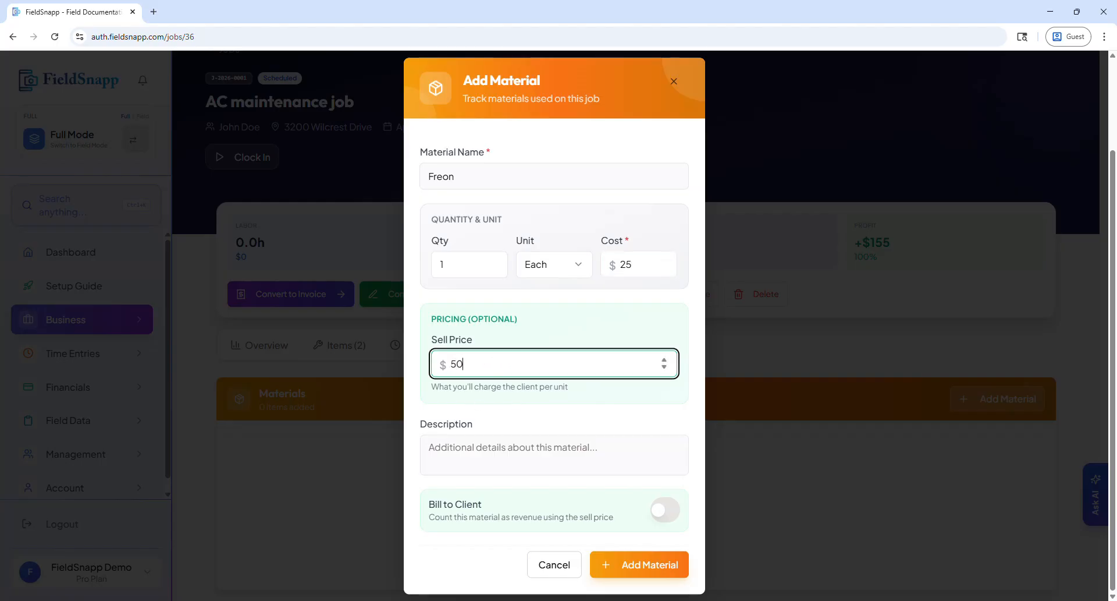
click(501, 495)
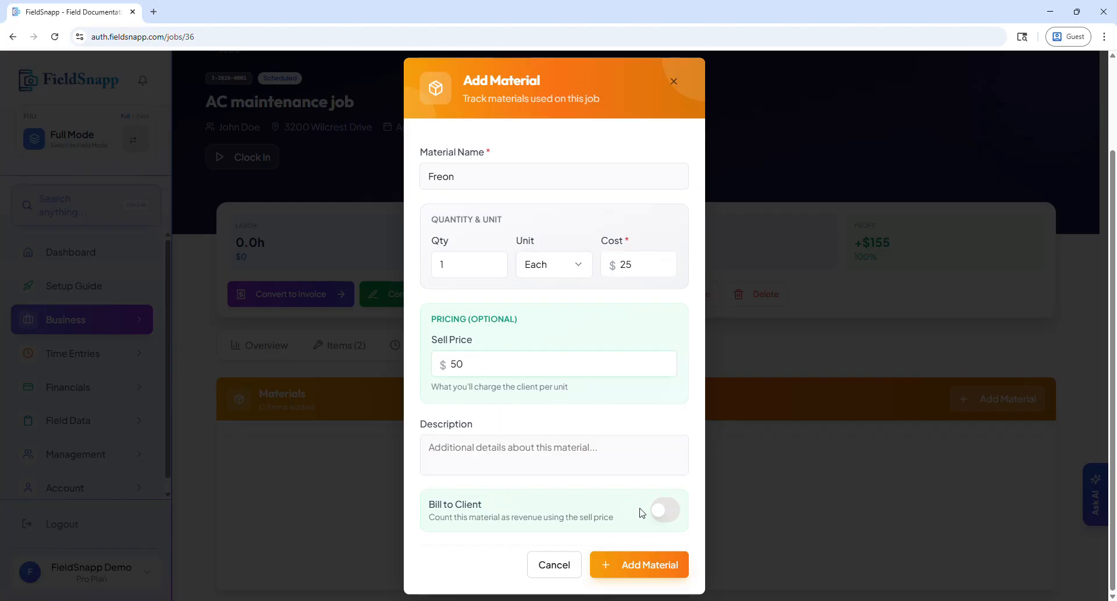
click(663, 510)
click(635, 568)
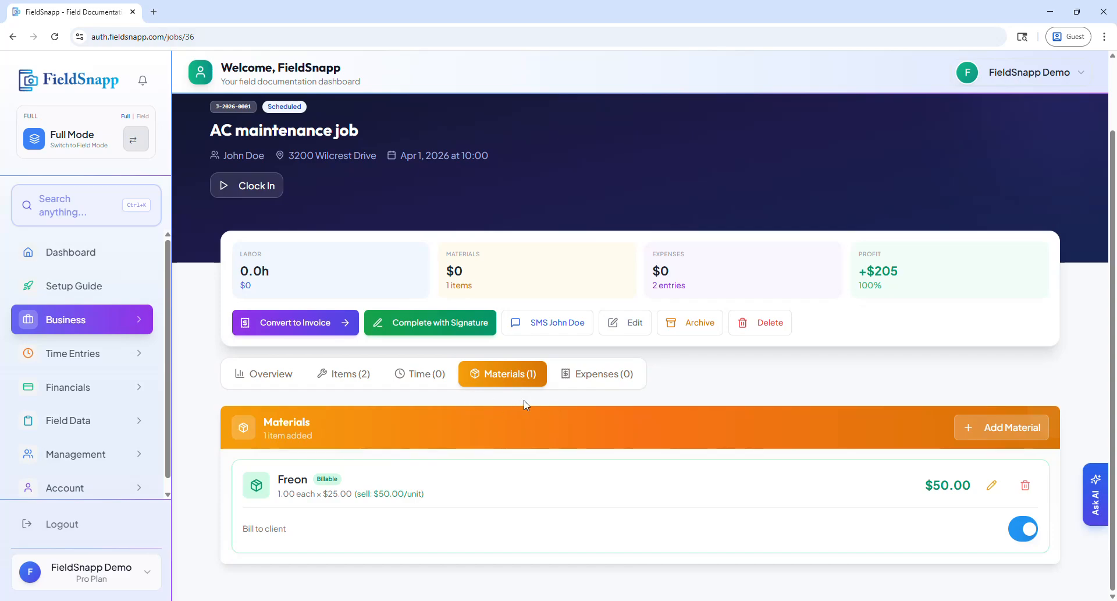
Record a Fuel expense described as "Gas for Truck" for $65, without billing it to the client.
click(589, 380)
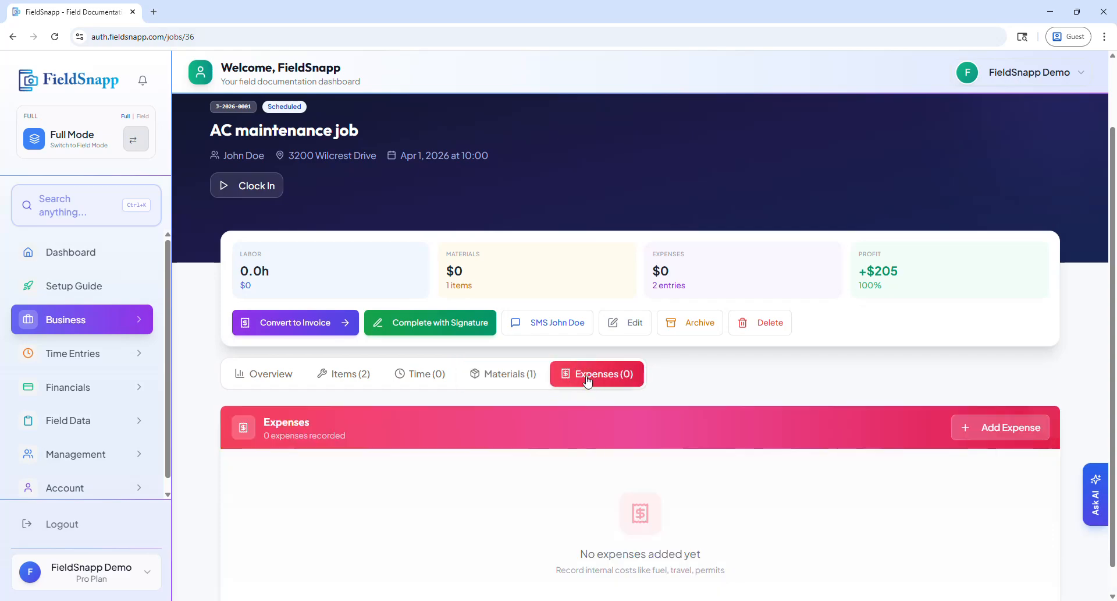
scroll(613, 405, down, 1)
click(991, 398)
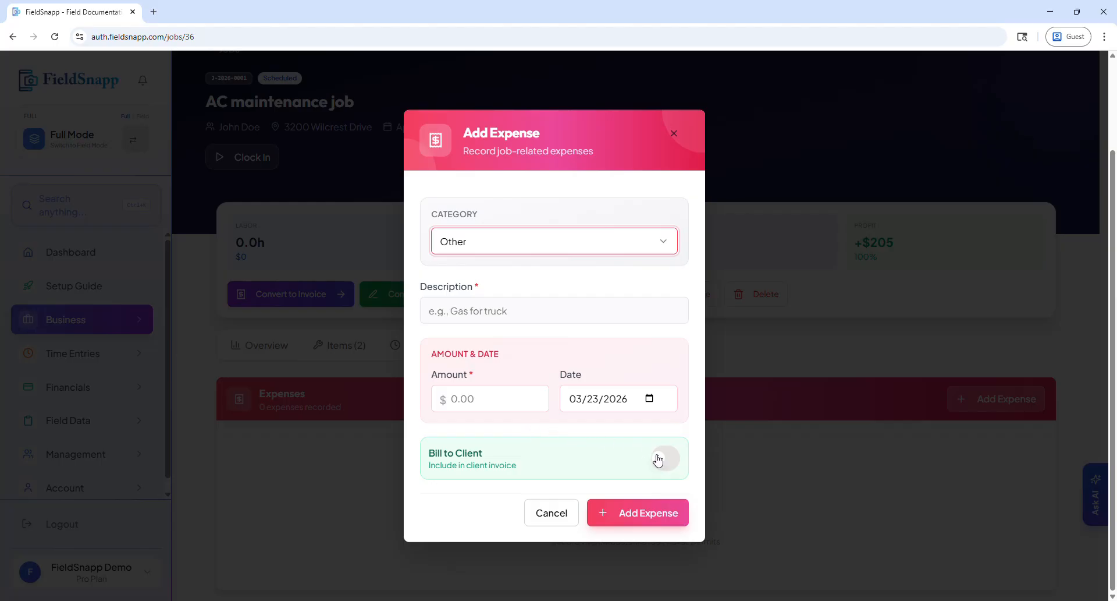
click(520, 257)
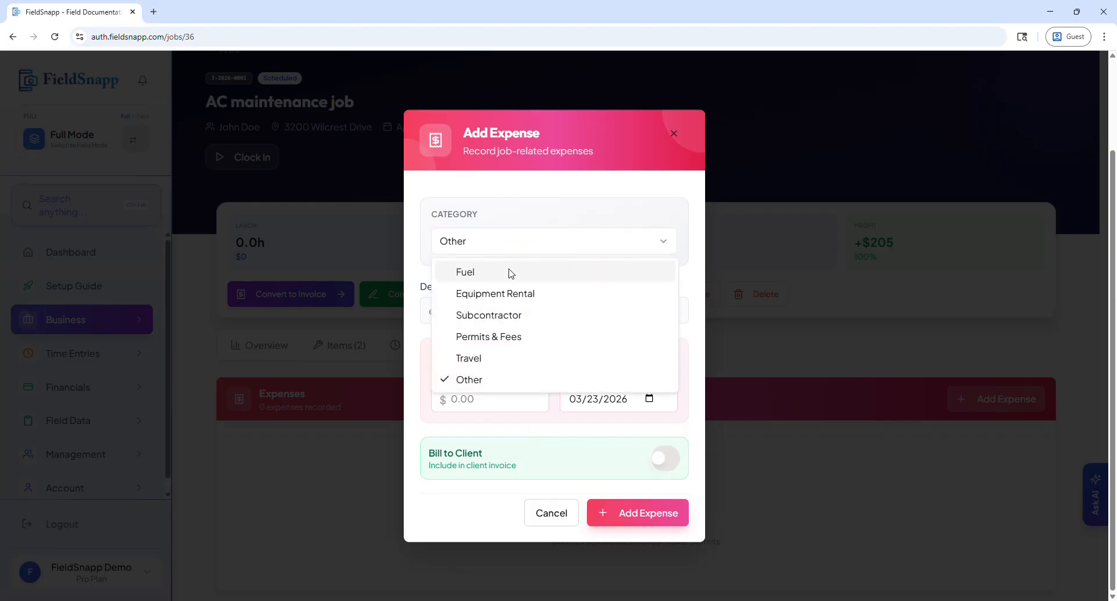
click(509, 272)
click(480, 311)
text(Gas fo)
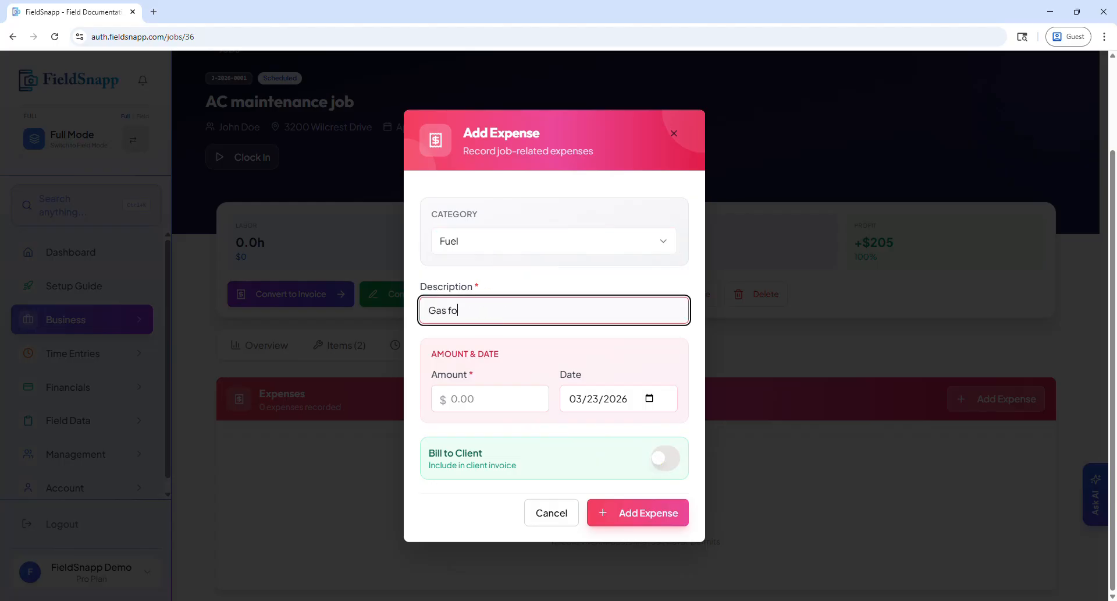
text(r Truck)
click(508, 400)
text(65)
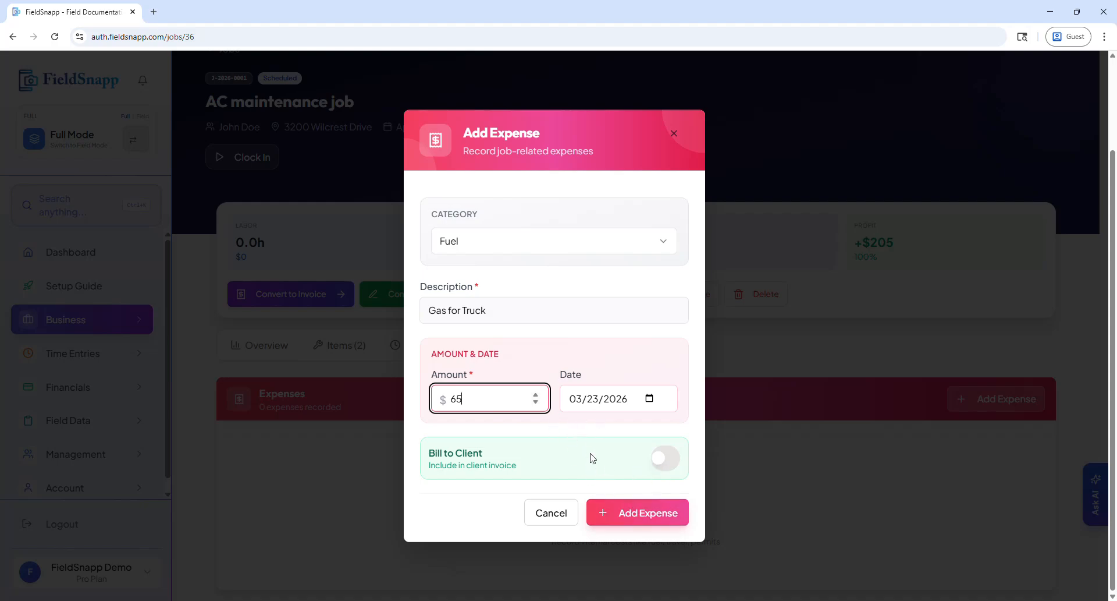
click(634, 512)
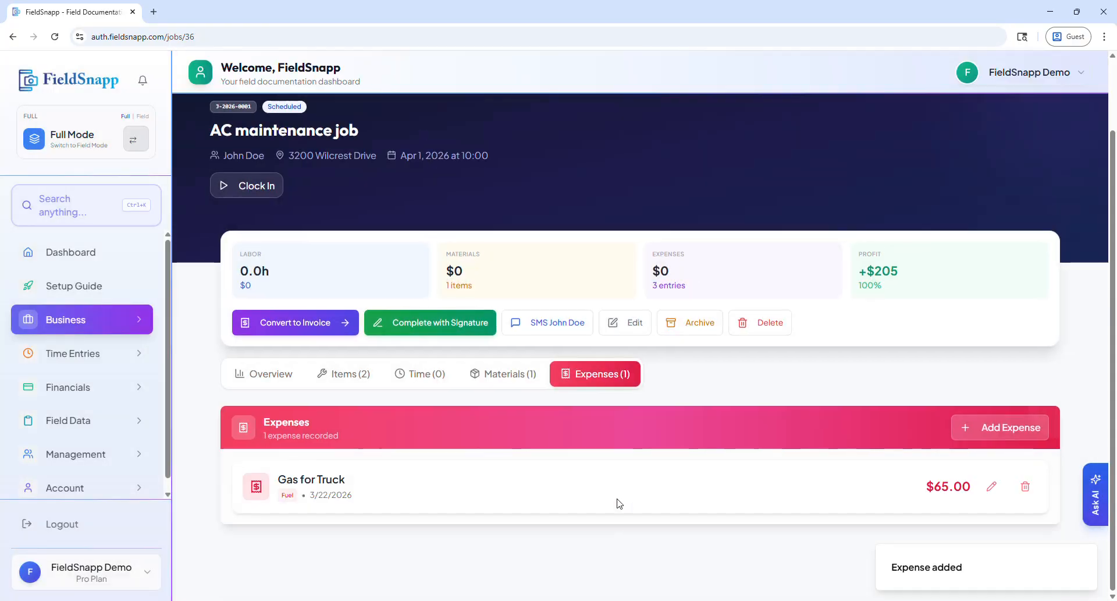
Record a Permits & Fees expense described as "Permit" for $15 and bill it to the client.
click(986, 430)
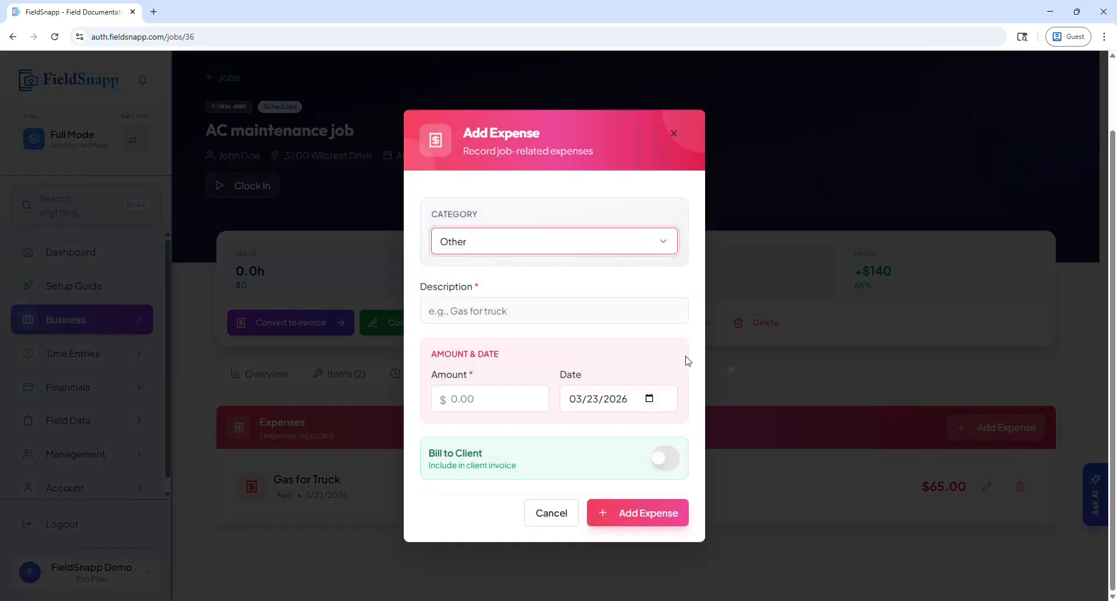
click(509, 256)
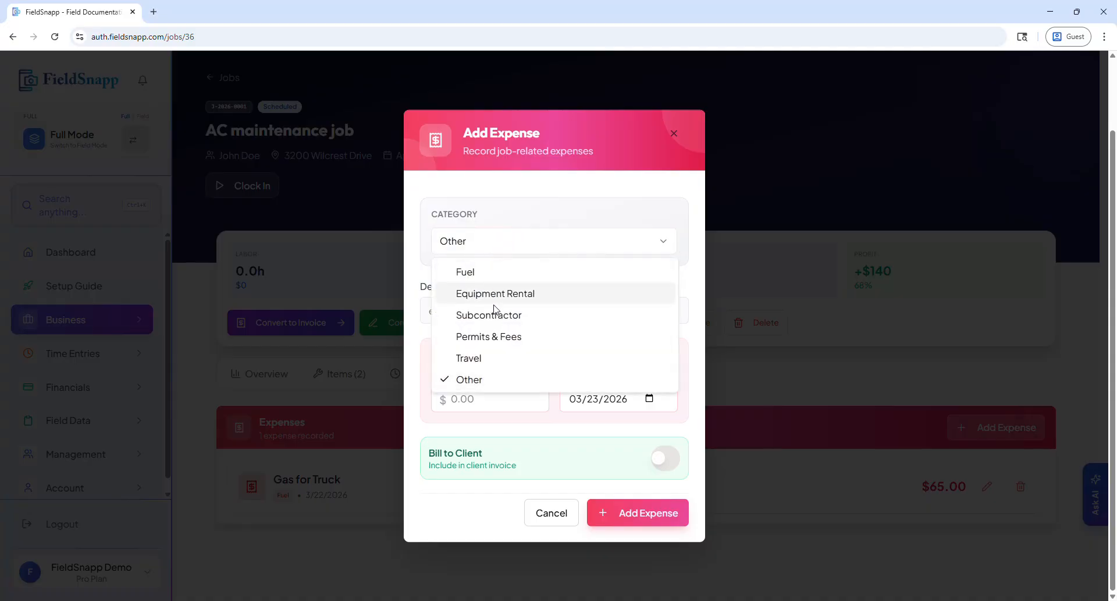
click(498, 347)
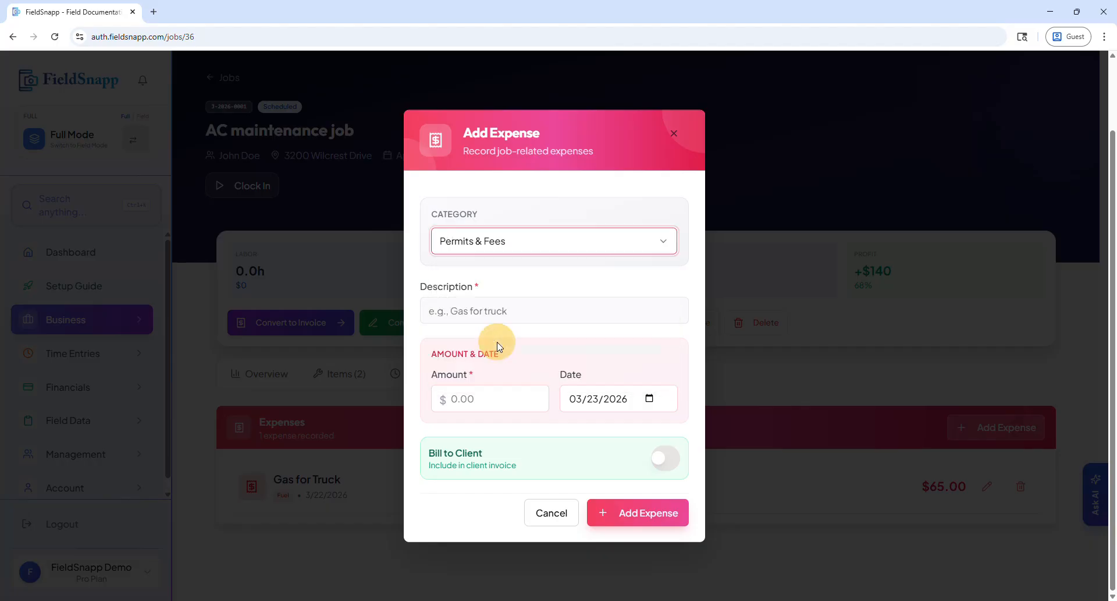
click(476, 310)
text(Permir)
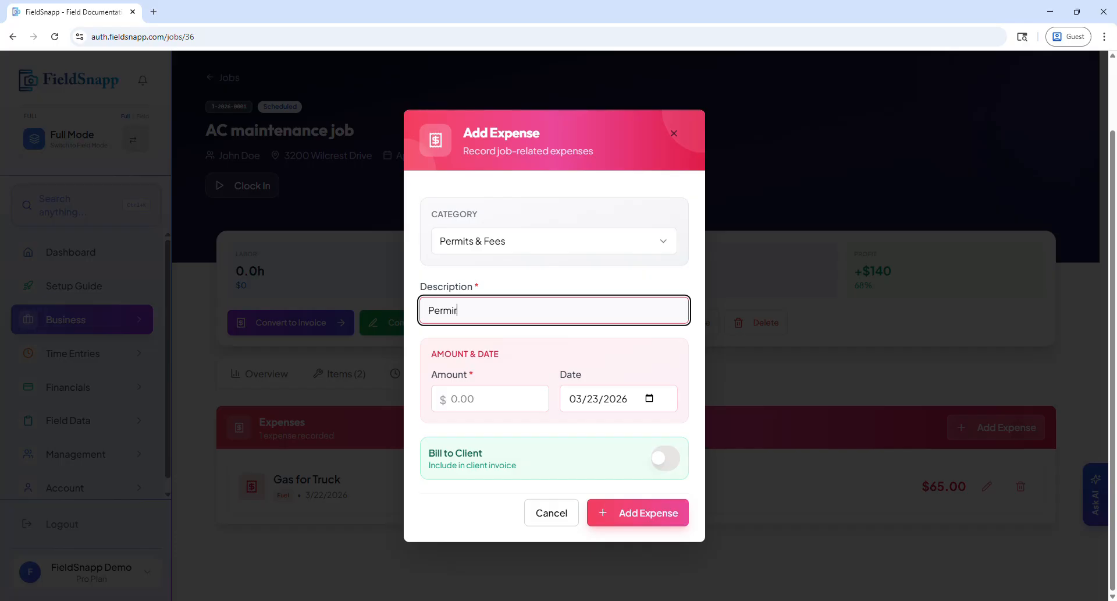
click(475, 384)
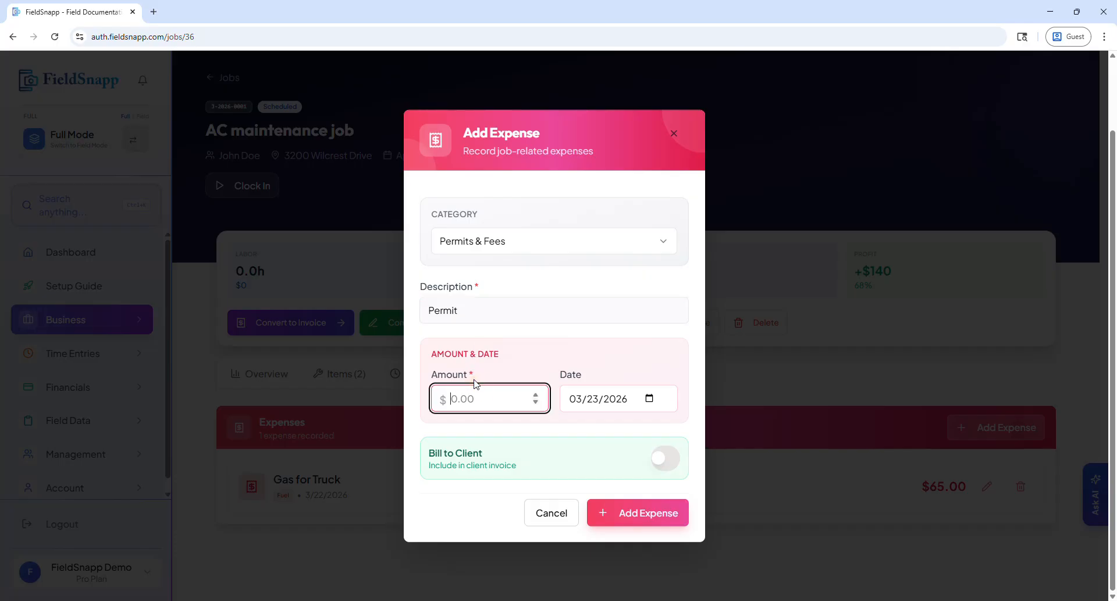
text(15)
click(663, 459)
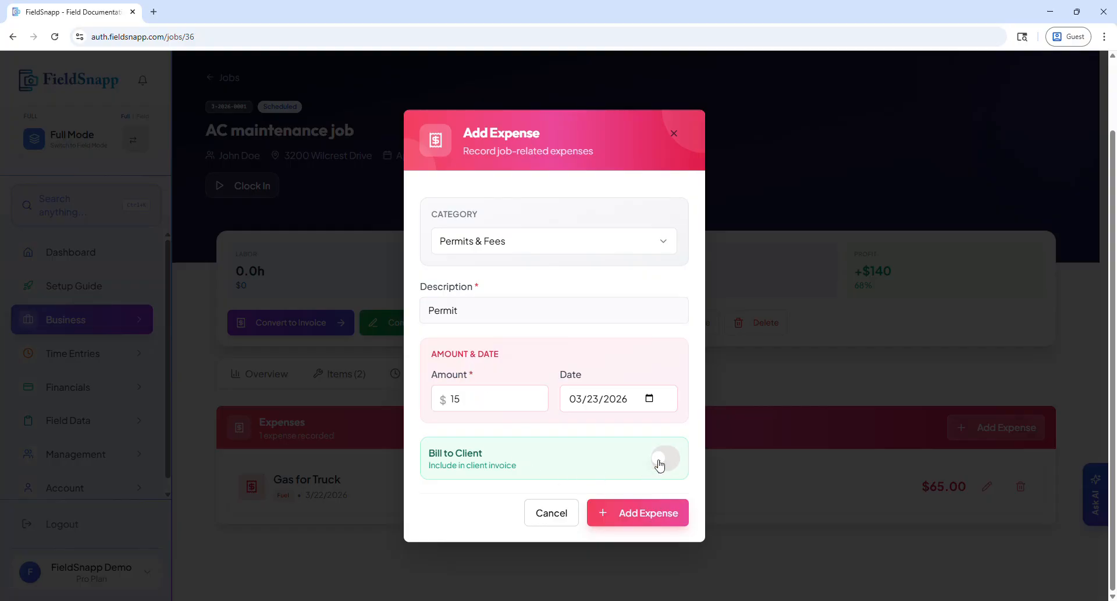
click(644, 514)
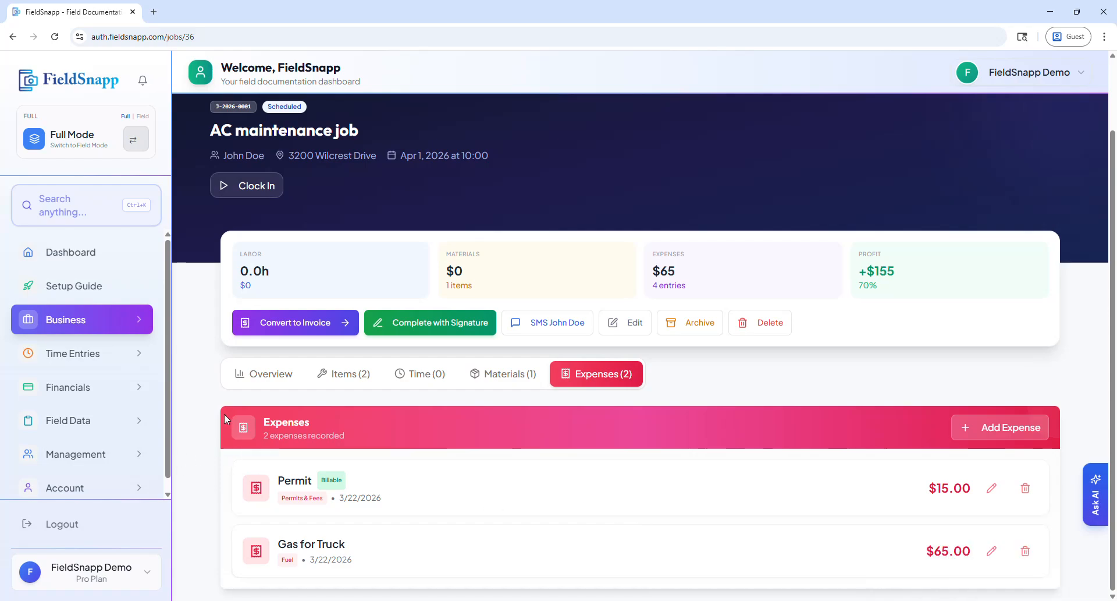
Review the job overview's financial summary of revenue, costs and net profit.
click(260, 373)
scroll(256, 372, down, 4)
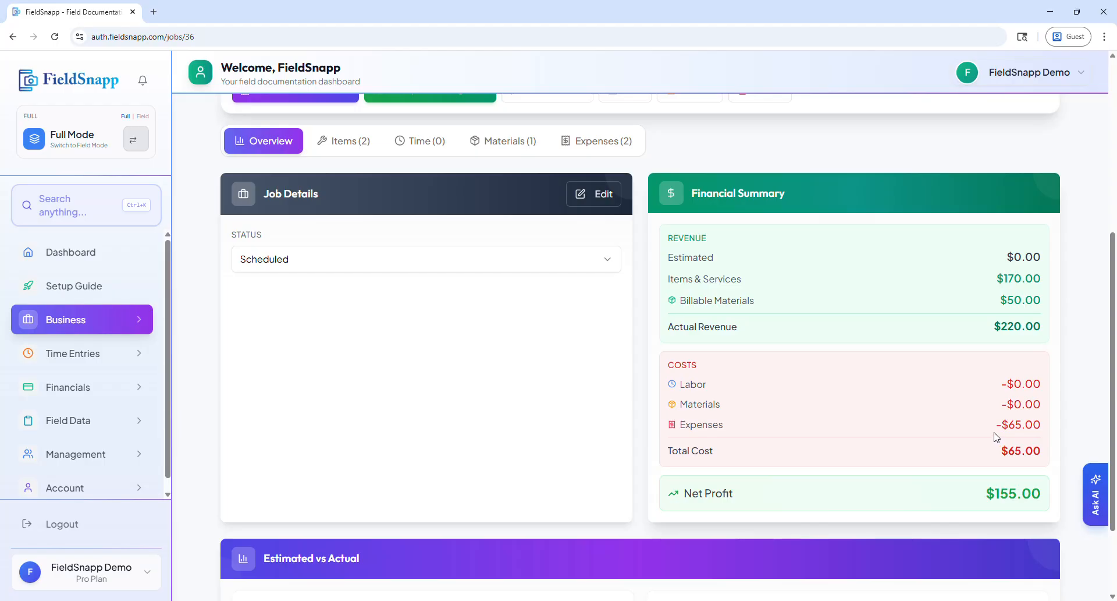
scroll(803, 336, up, 1)
scroll(803, 336, up, 3)
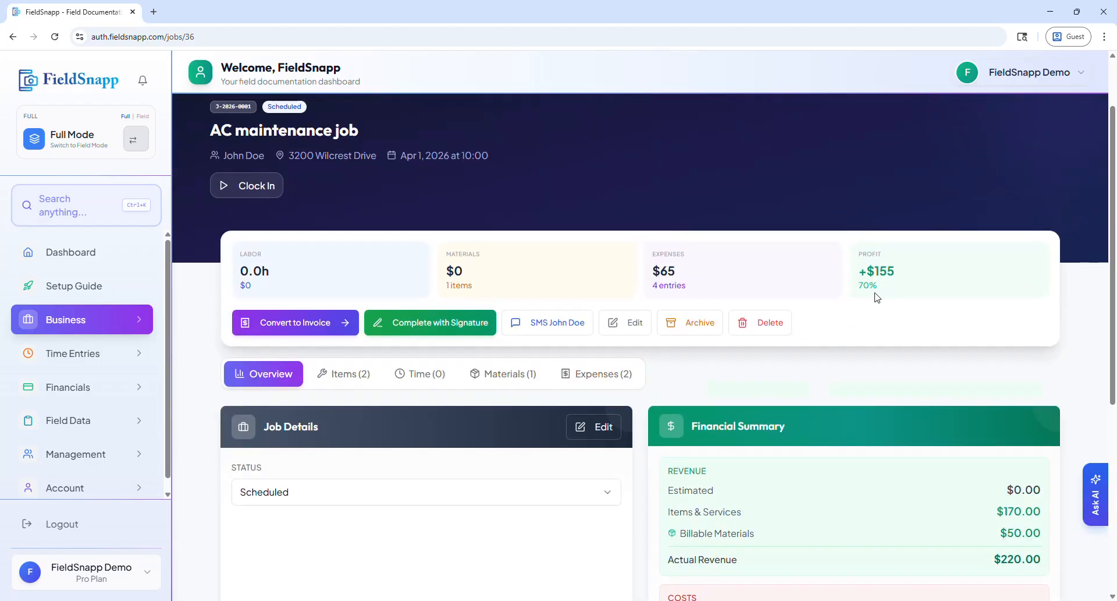
Check the job's billable items against the revenue, costs and net profit in its financial summary.
scroll(893, 317, down, 2)
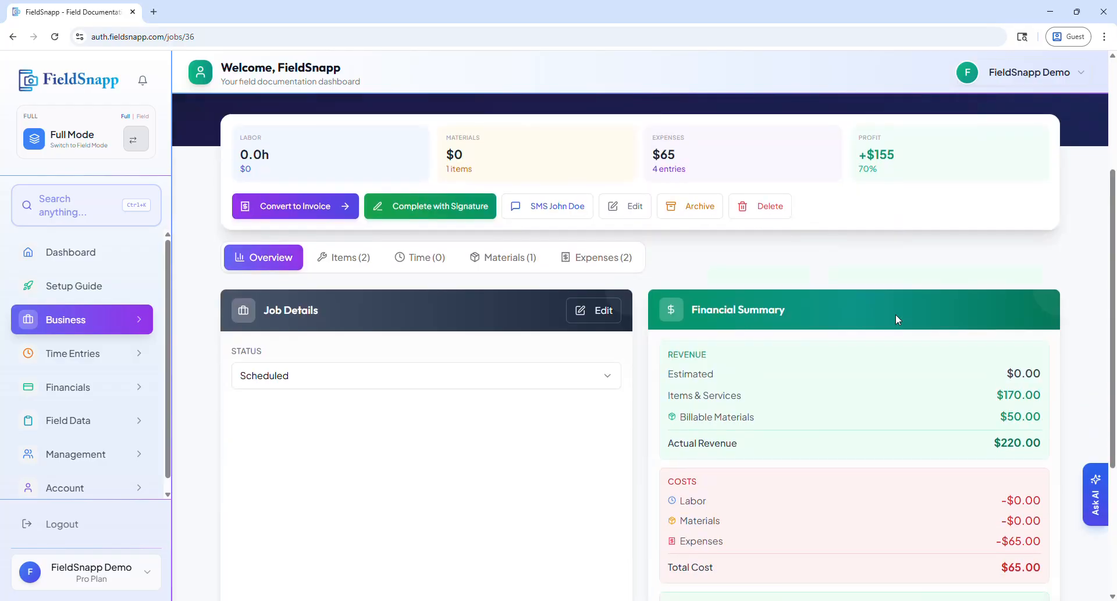
scroll(895, 314, down, 1)
click(365, 200)
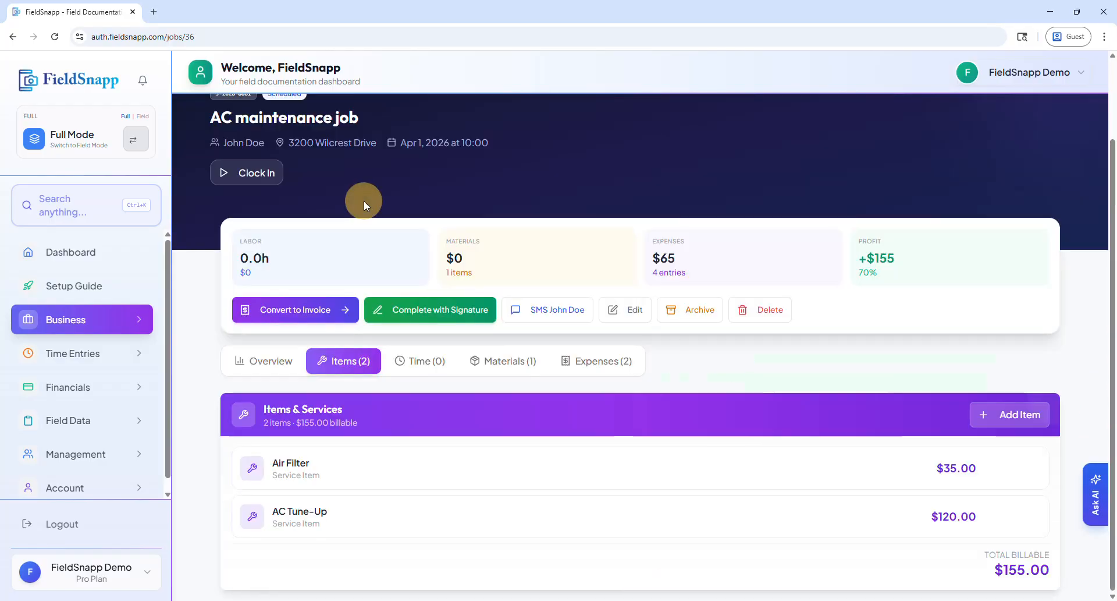
click(271, 366)
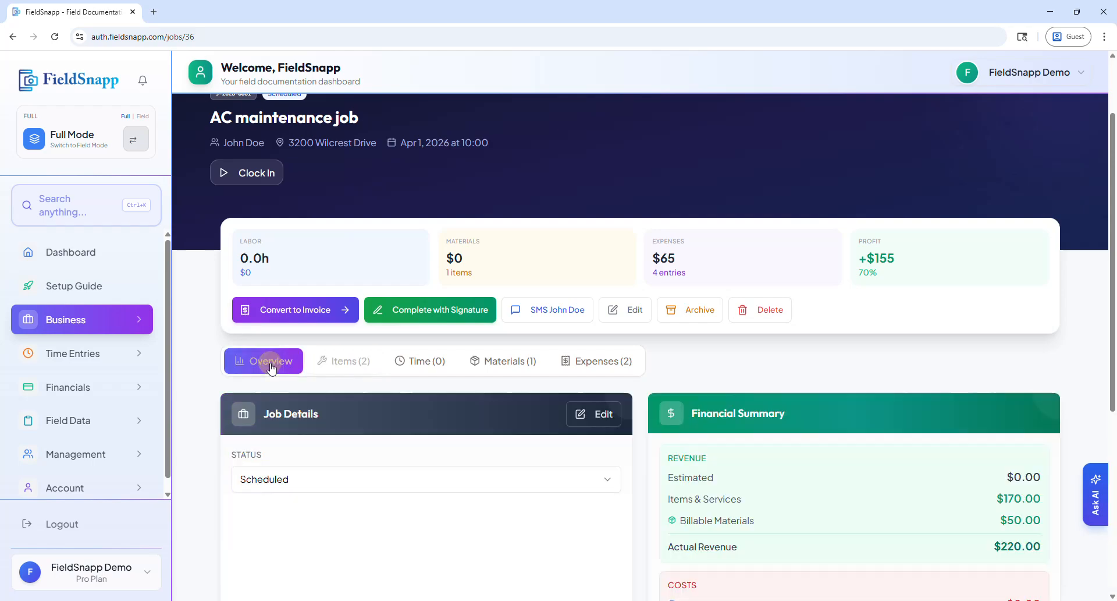
scroll(780, 466, down, 2)
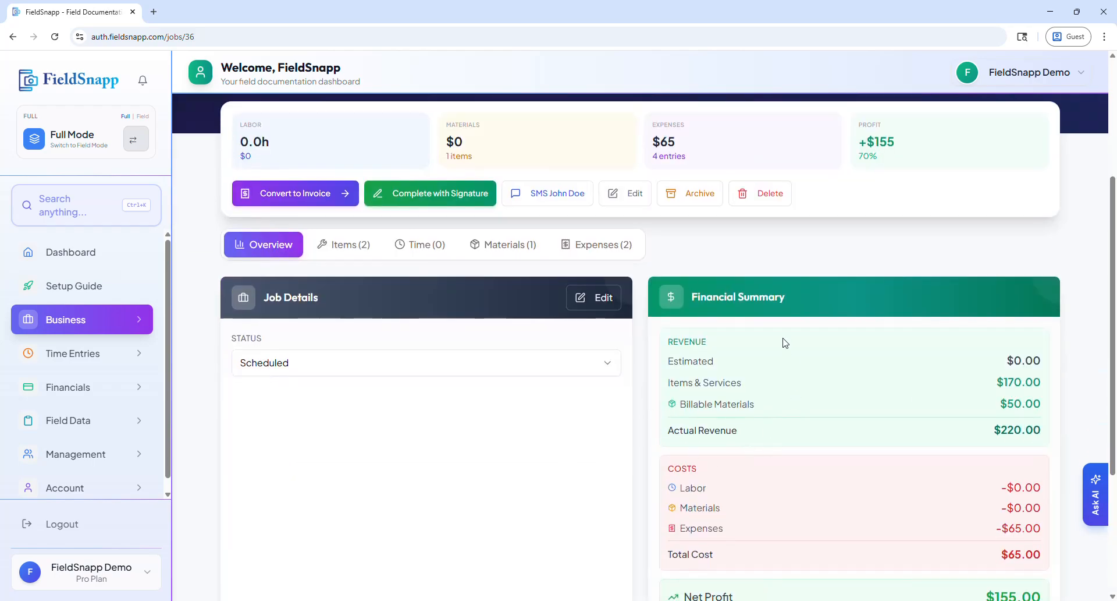
scroll(643, 437, down, 1)
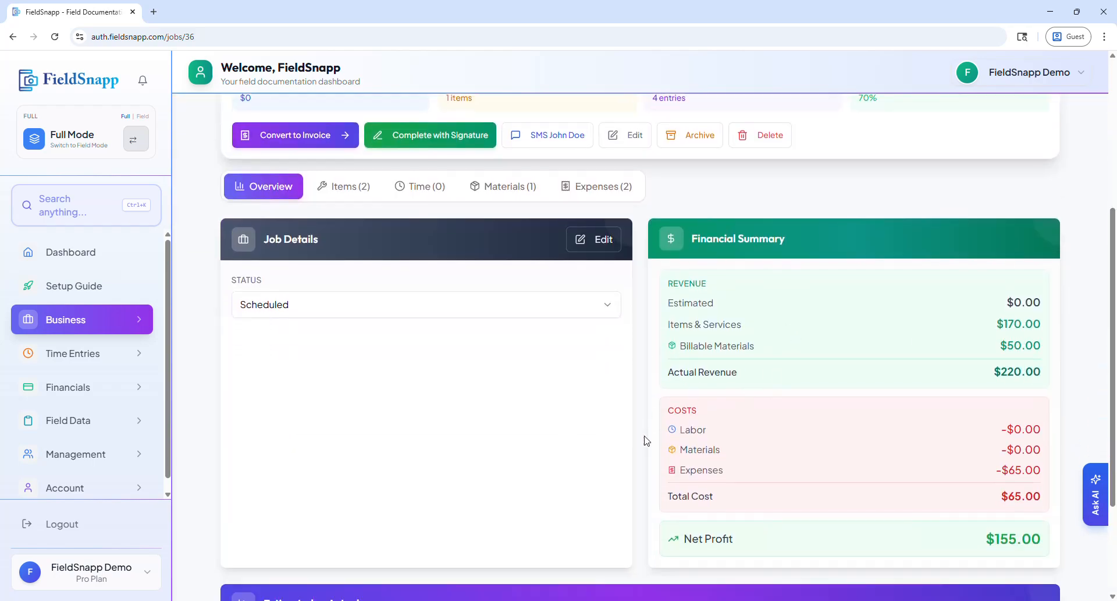
scroll(638, 434, down, 3)
scroll(609, 412, up, 6)
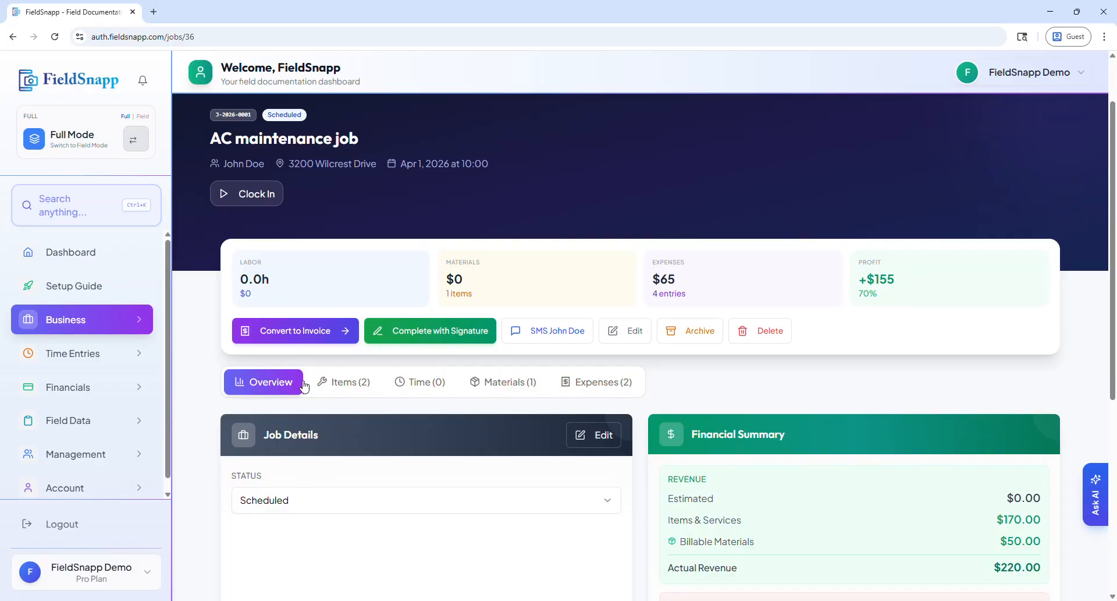
Convert the AC maintenance job to an invoice and review the invoice's details, line items and total.
click(292, 338)
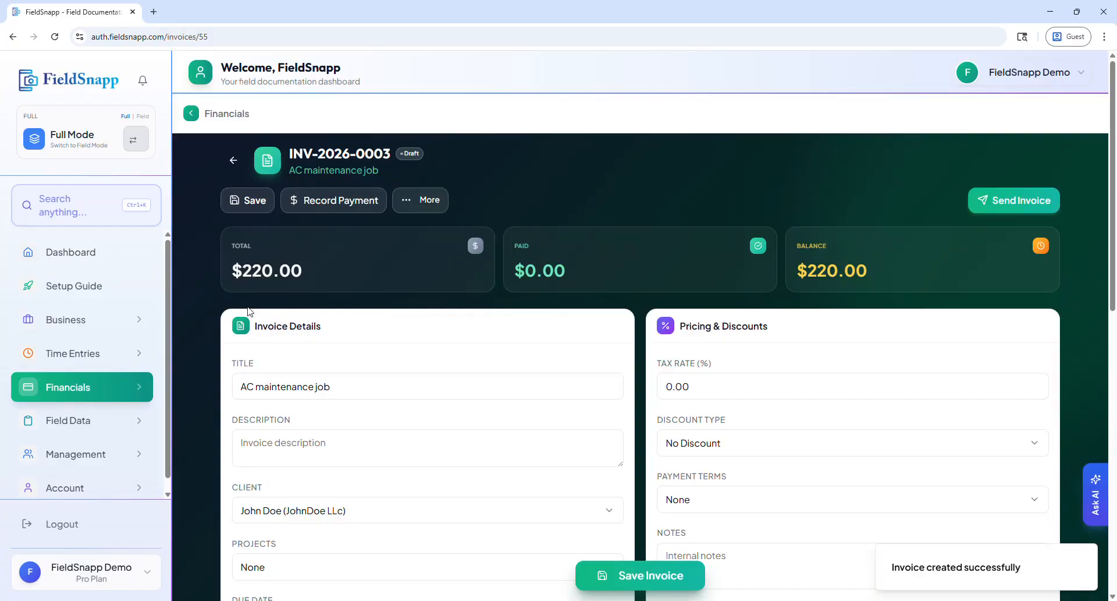
scroll(302, 312, down, 6)
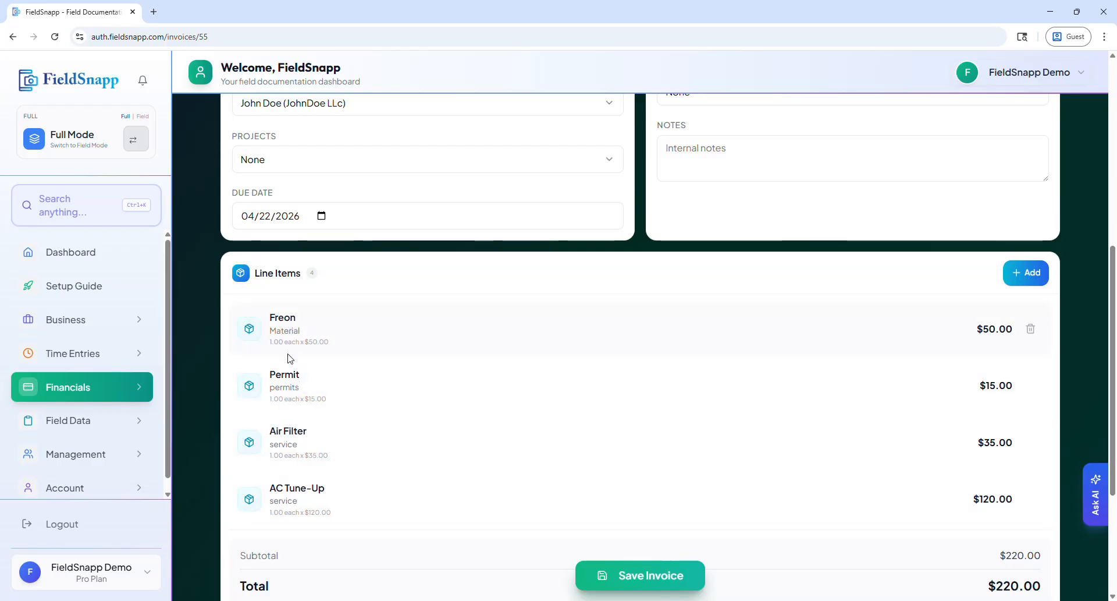
scroll(289, 357, down, 1)
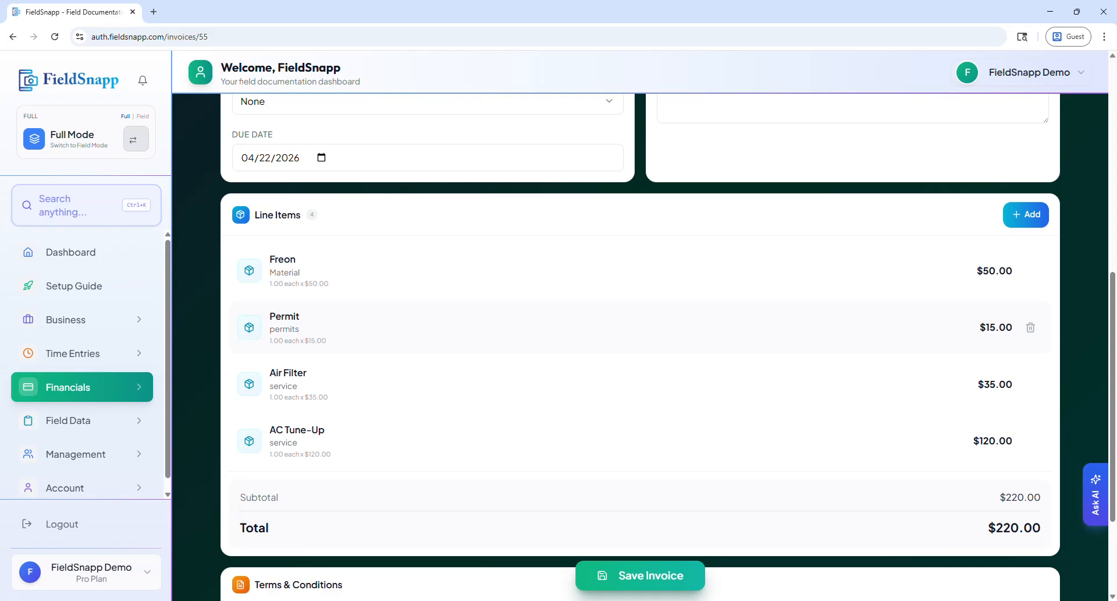
scroll(304, 358, down, 3)
scroll(332, 369, up, 10)
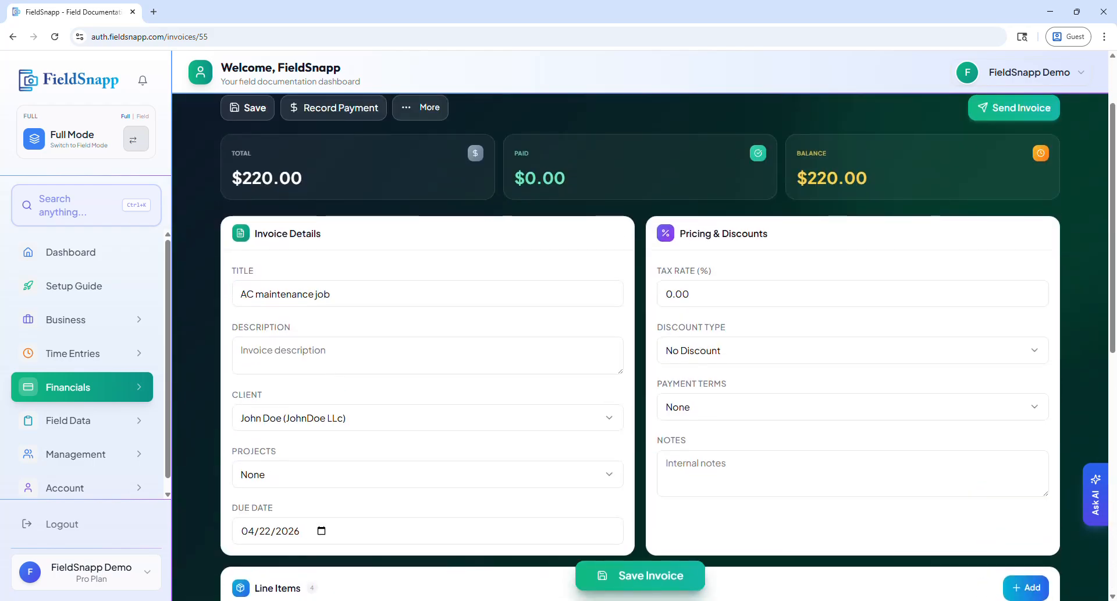
scroll(640, 349, up, 1)
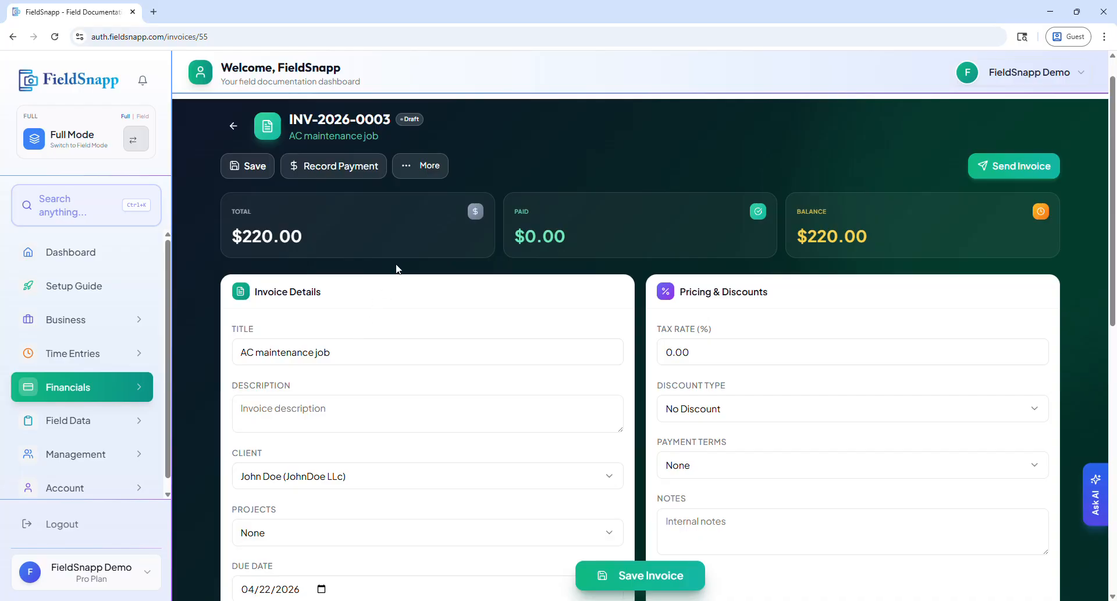
Review the invoice's sending form, covering recipients, summary, secure payment link and proof-of-work photos, and close it without sending.
click(1009, 173)
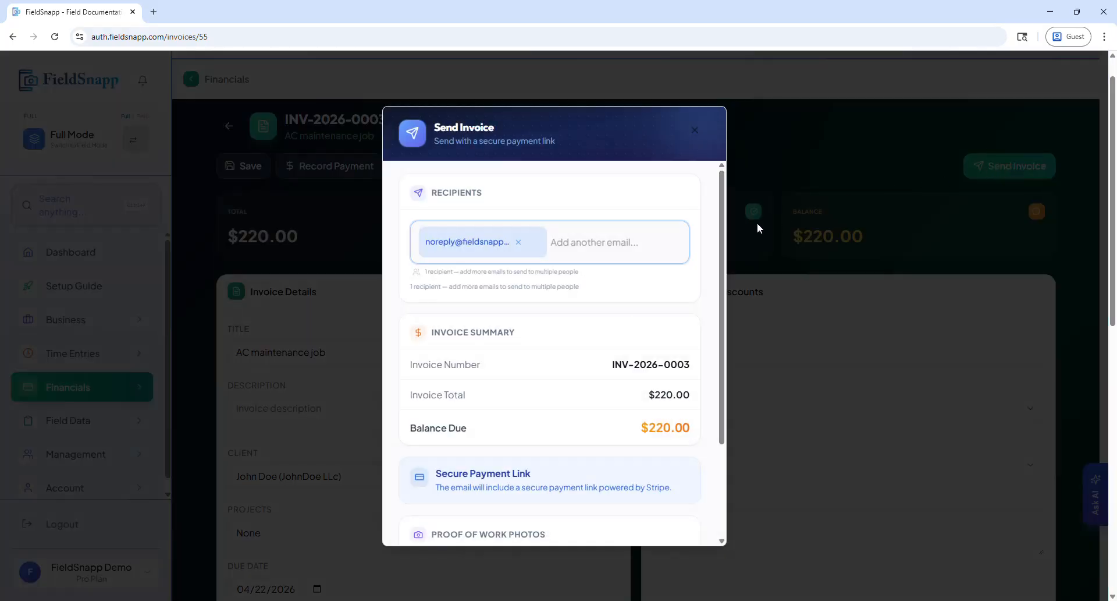
scroll(632, 342, down, 2)
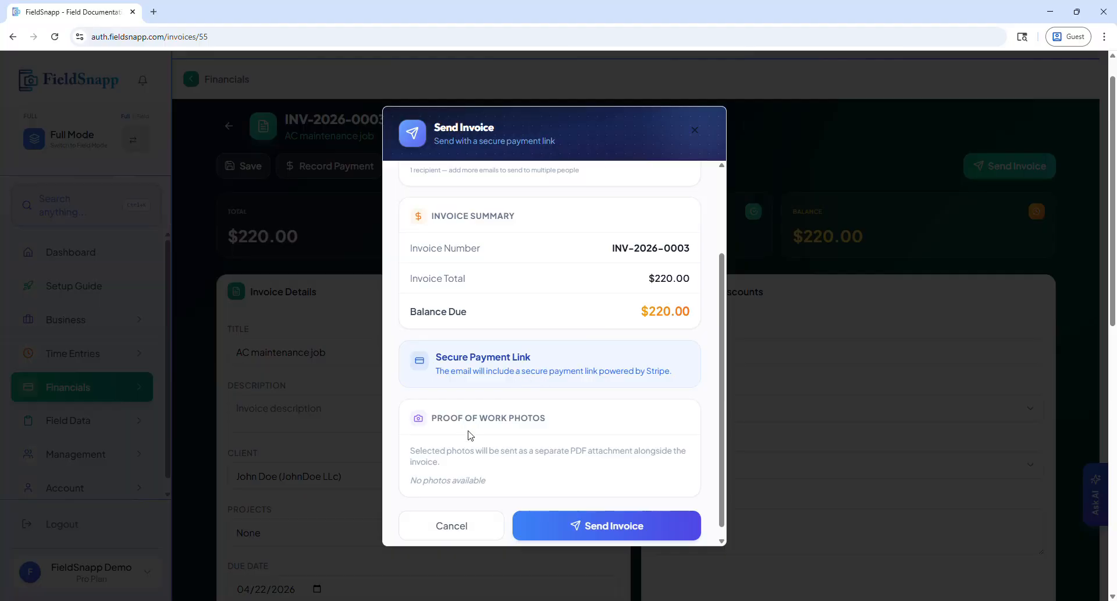
scroll(464, 433, down, 1)
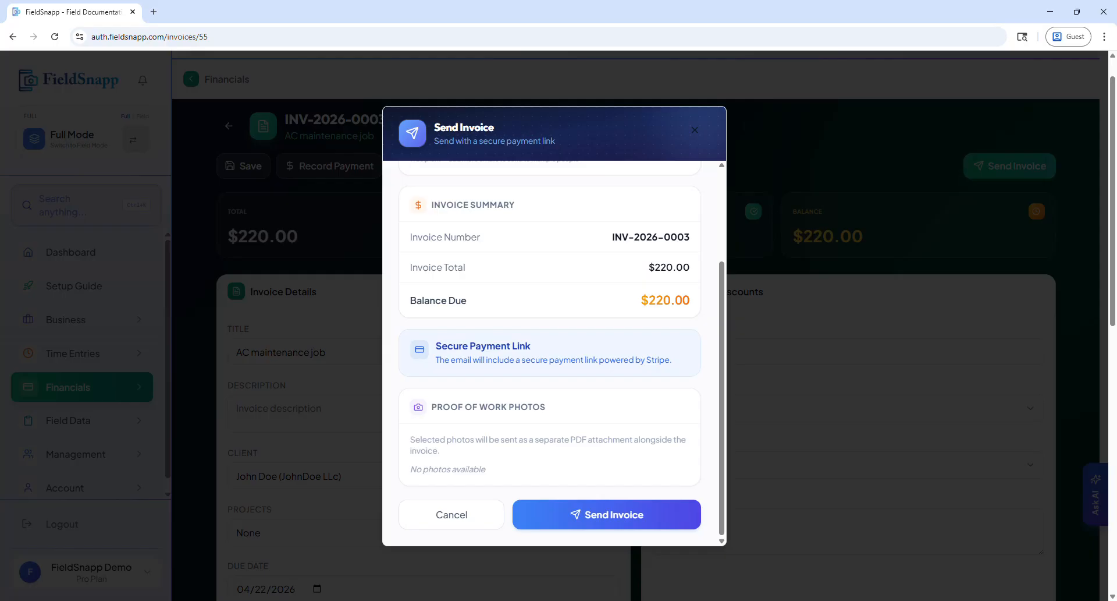
click(487, 515)
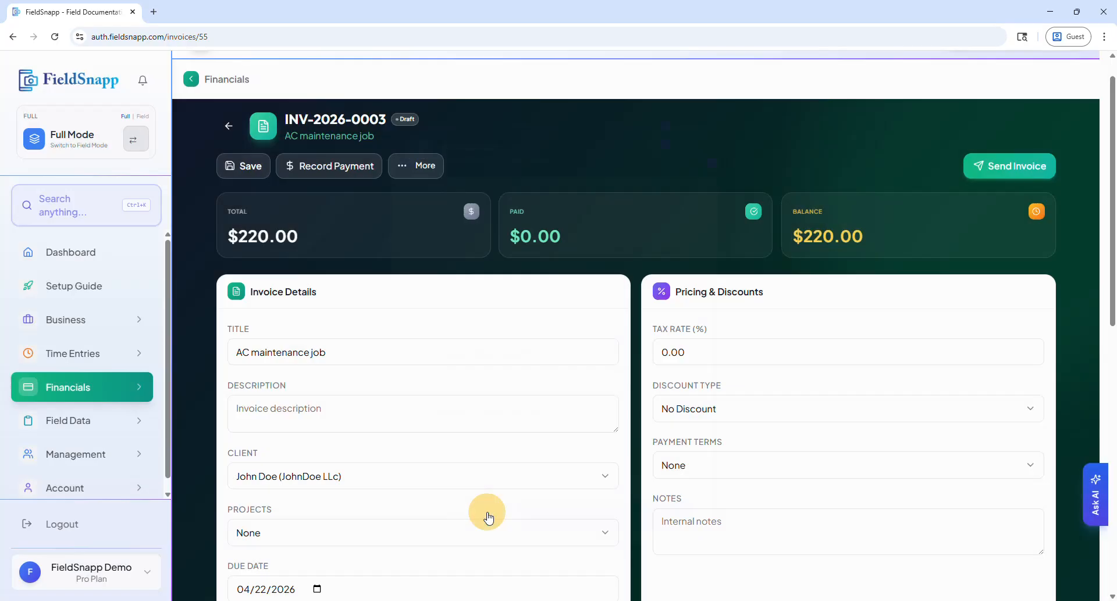
View the invoice's additional payment-link, sync, SMS and download options, and recheck the sending form without sending.
click(411, 165)
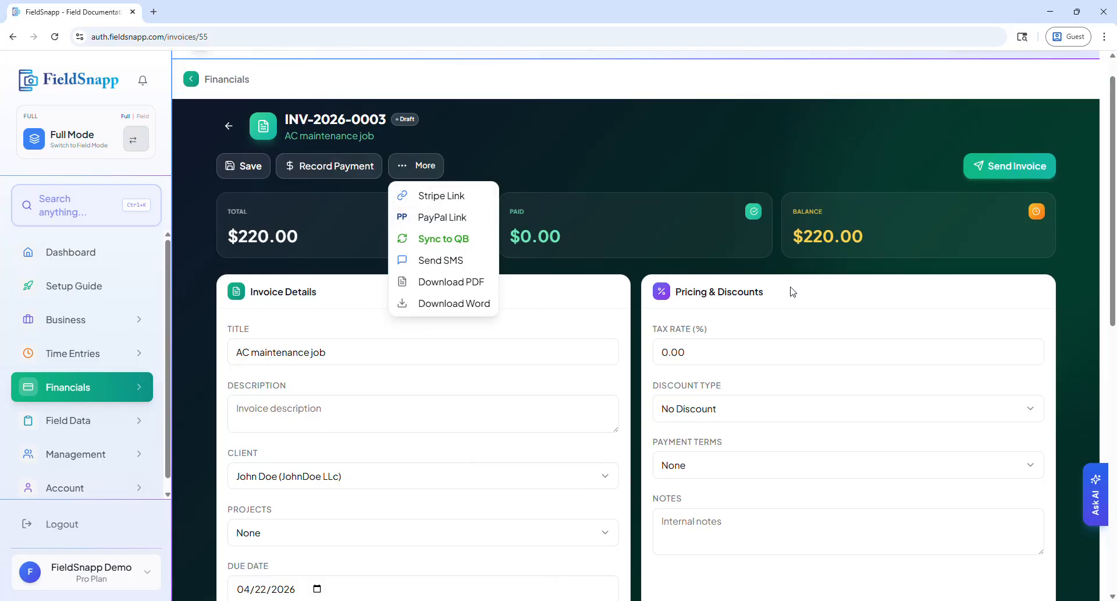
click(1004, 179)
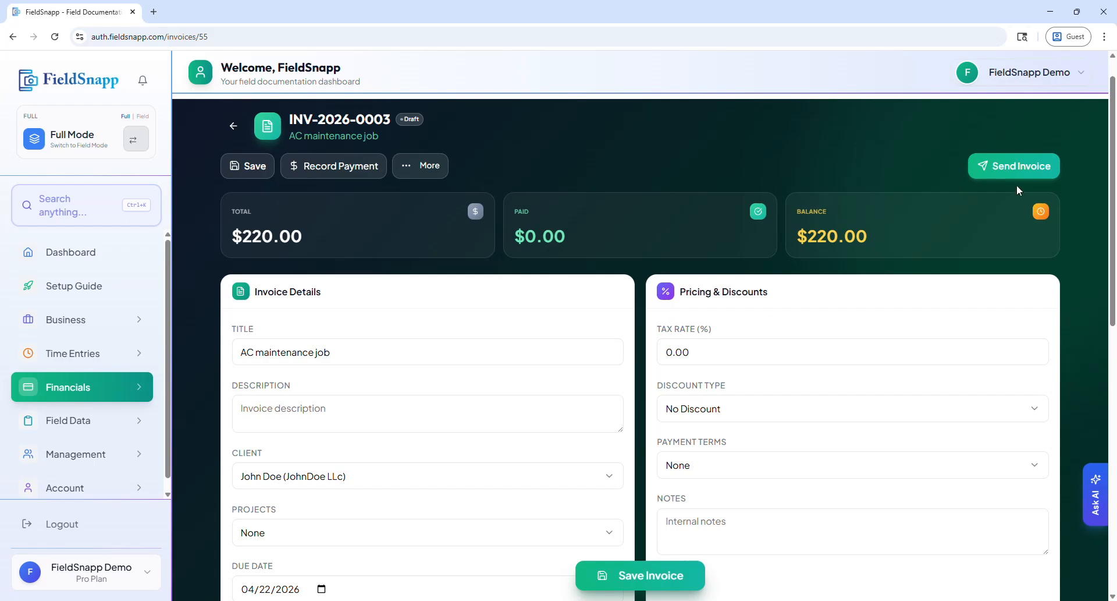
click(1005, 166)
scroll(557, 459, down, 3)
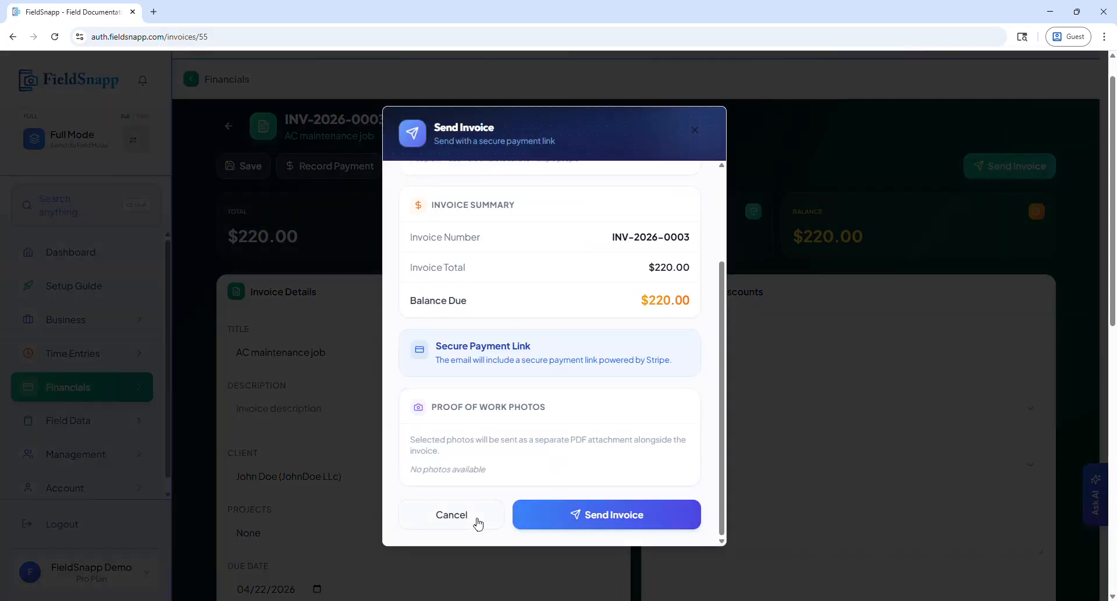
click(479, 523)
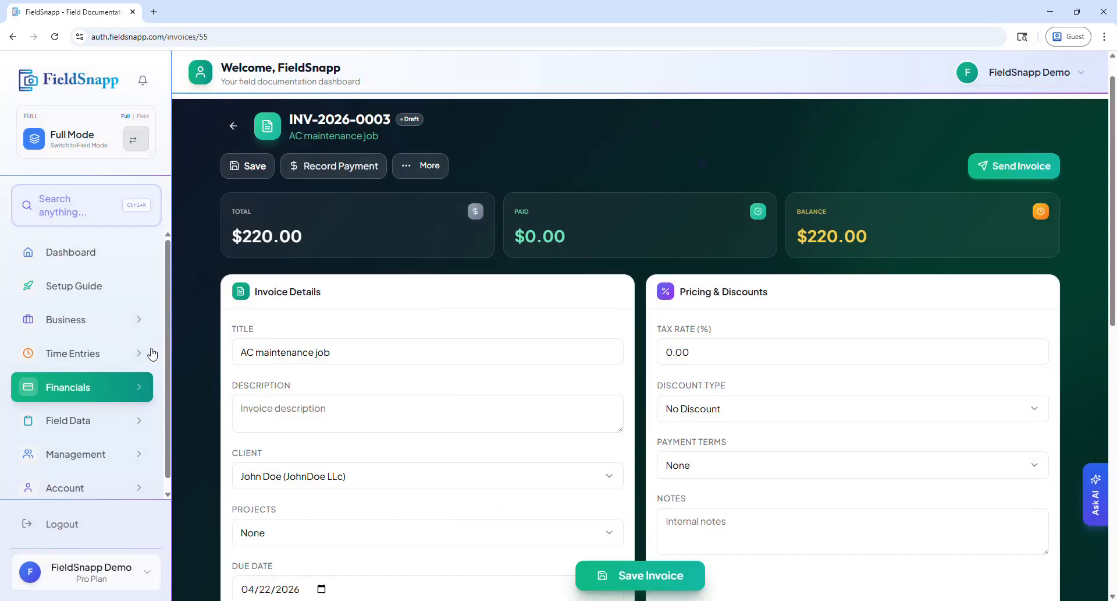
Return to the jobs list and reopen the AC maintenance job.
click(84, 319)
click(872, 326)
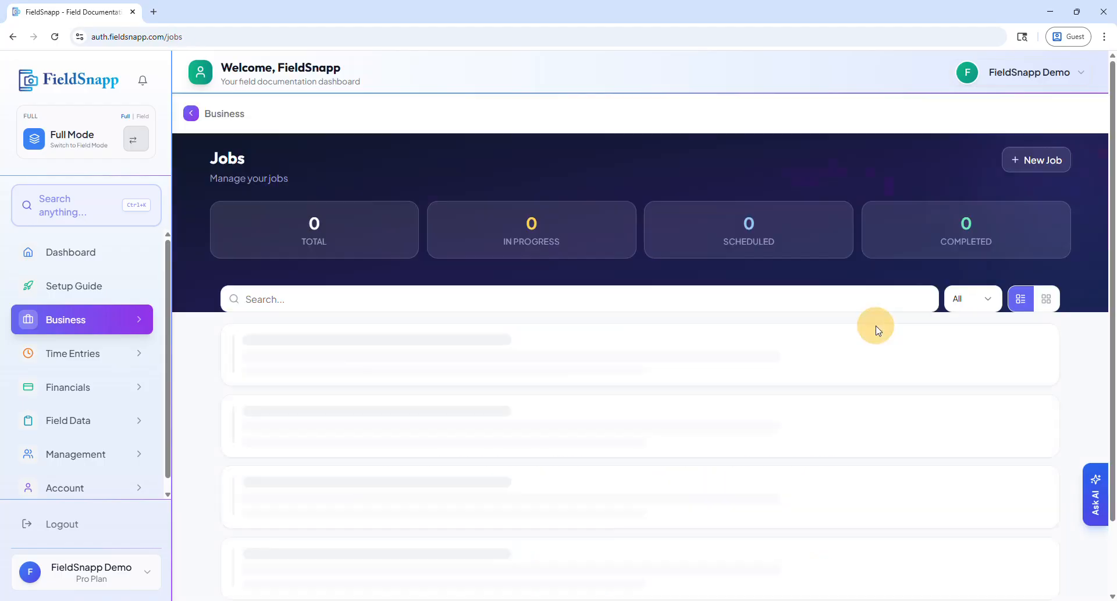
scroll(457, 550, down, 2)
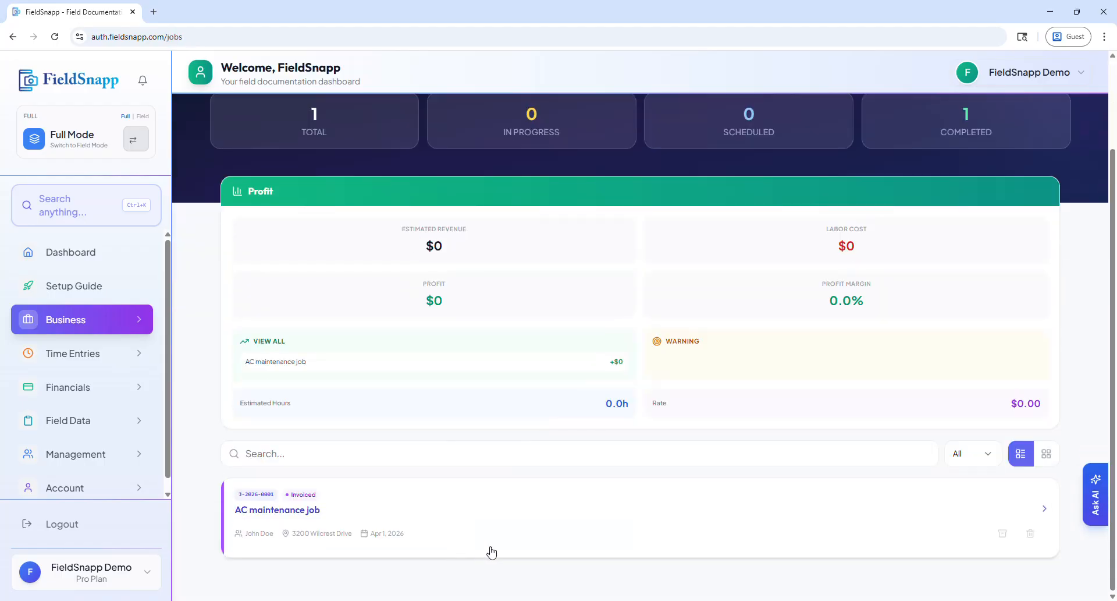
click(526, 523)
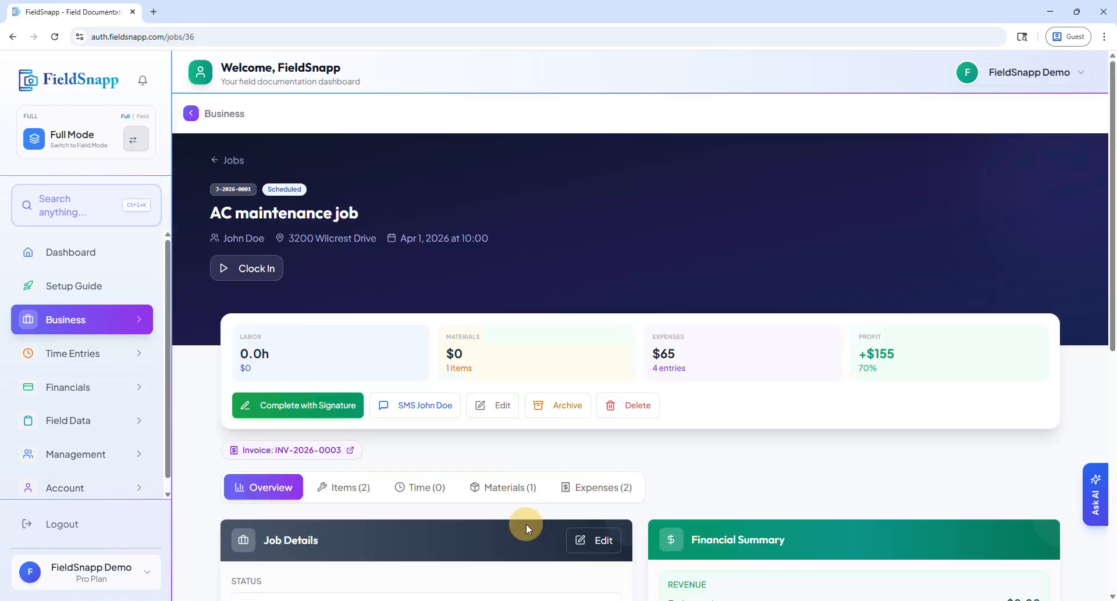
Draw a sample signature in the job's completion form and dismiss the form without confirming completion.
click(322, 406)
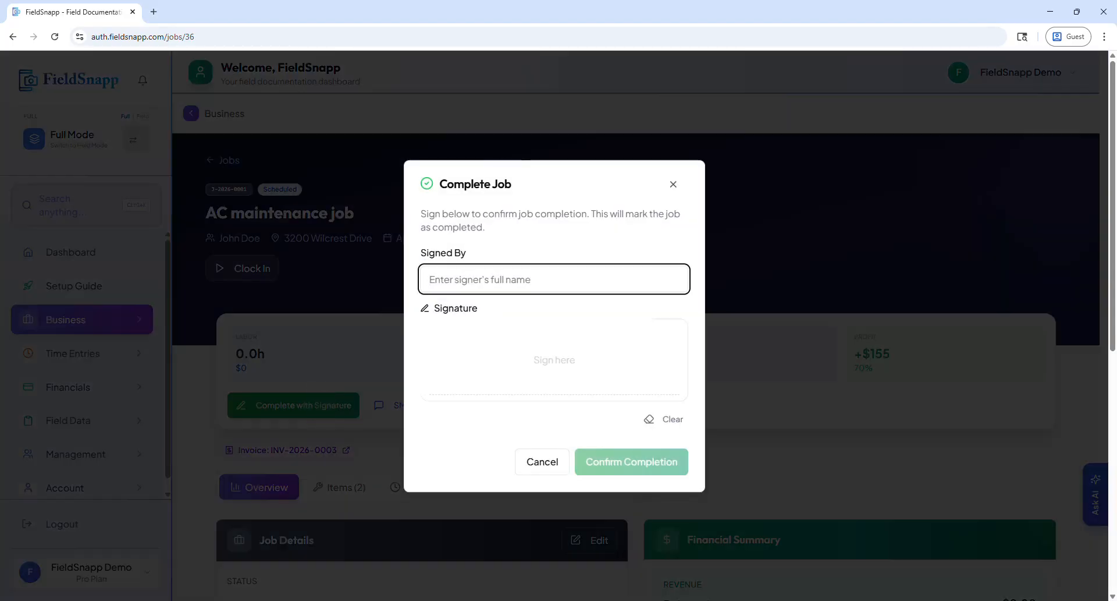
mouse_move(466, 331)
mouse_down()
mouse_move(534, 346)
mouse_move(563, 338)
mouse_up()
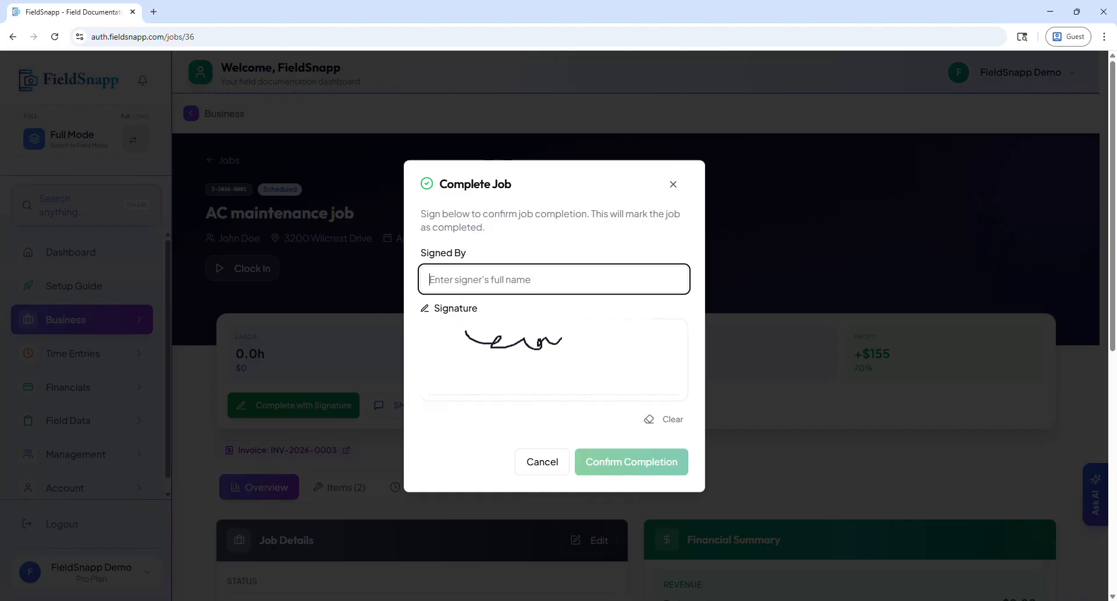
click(548, 465)
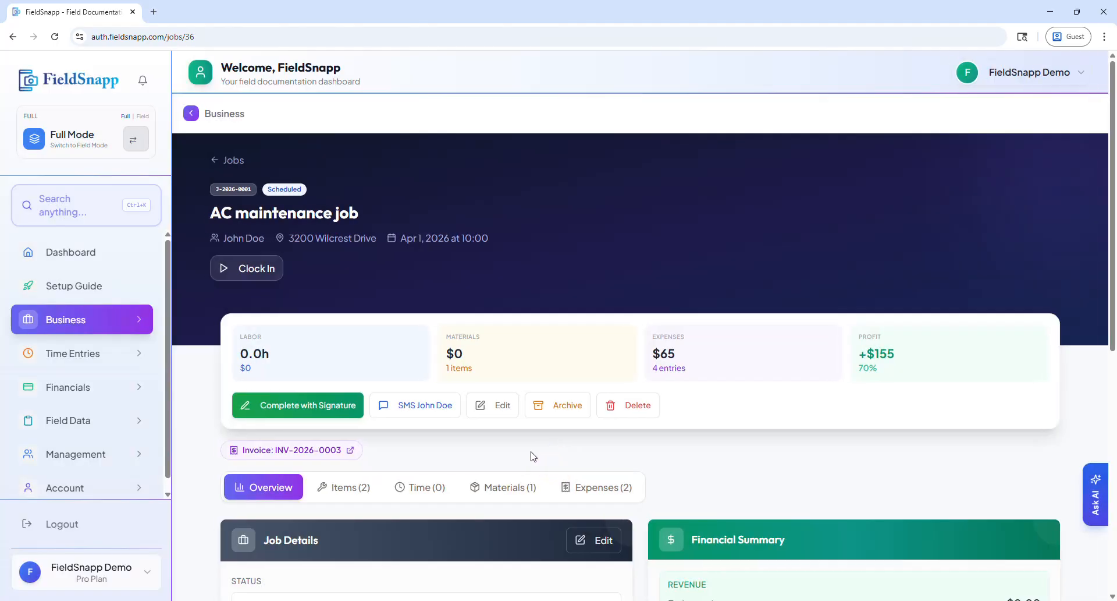
Look over the invoiced job's status, financial summary and Estimated vs Actual section.
scroll(361, 441, down, 3)
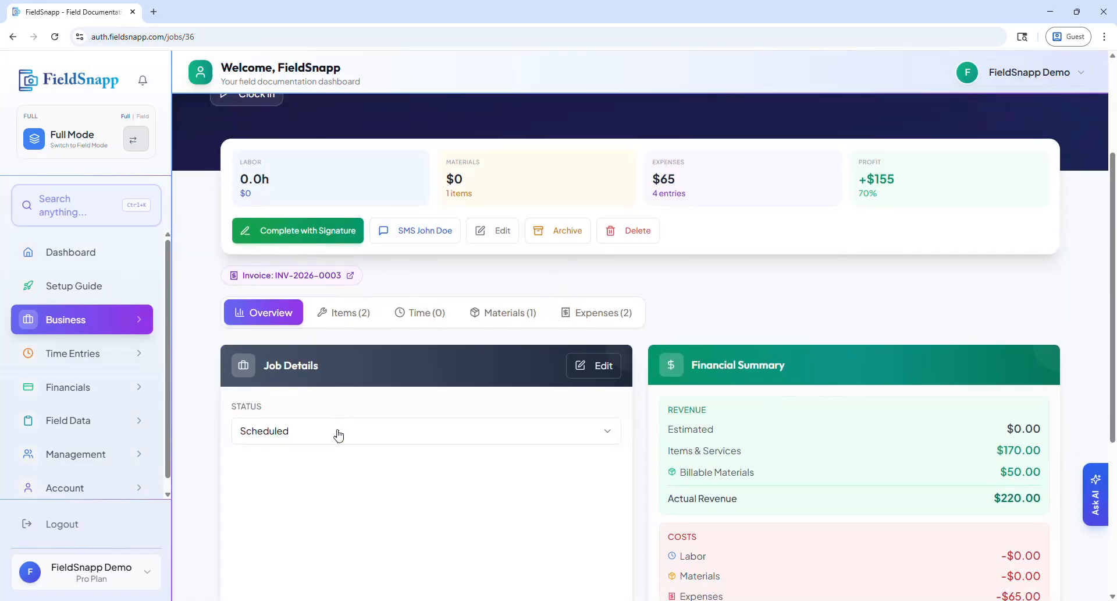
scroll(337, 435, down, 5)
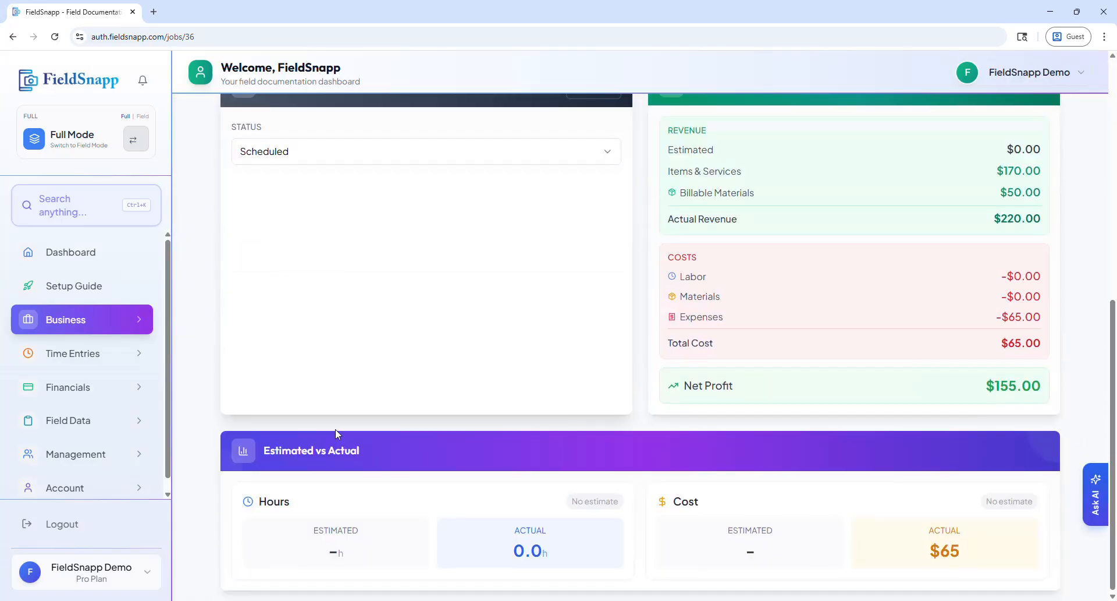
scroll(335, 430, up, 4)
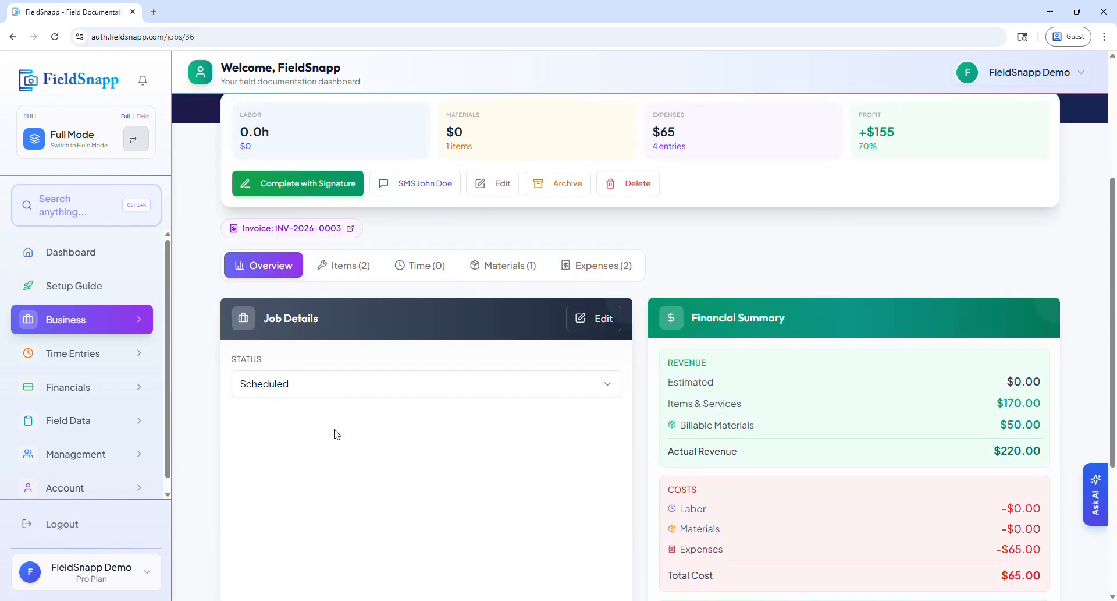